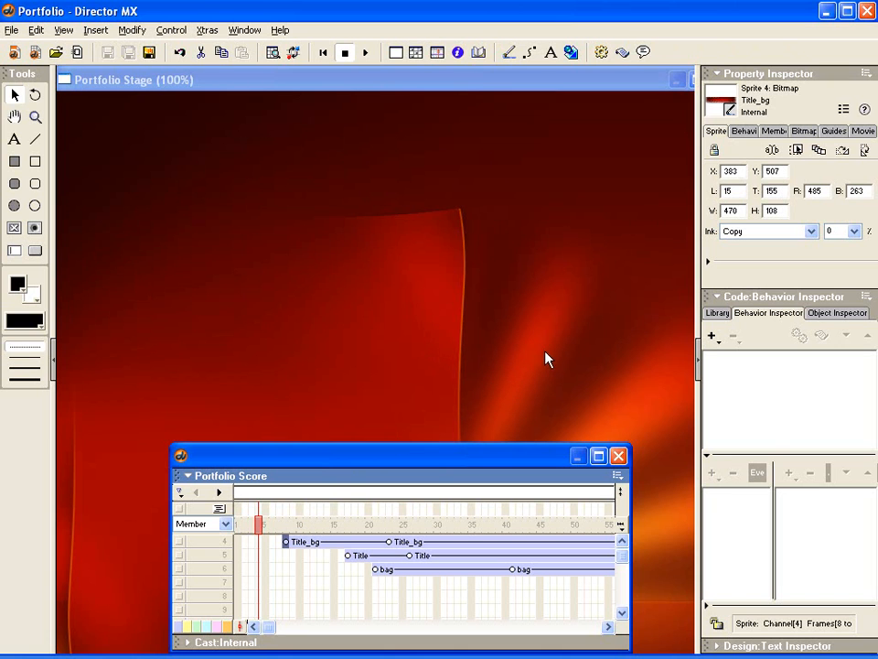
- Scrub through the Portfolio score to examine how Title_bg moves and fades in between its keyframes at frames 8 and 23
left_click_drag(475, 465, 403, 452)
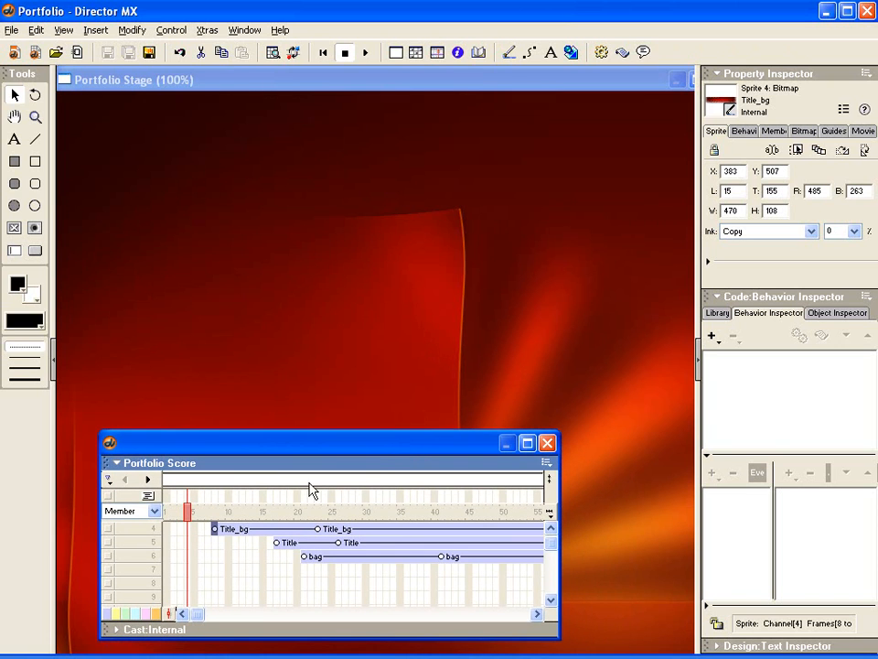
left_click(214, 511)
left_click_drag(215, 513, 325, 494)
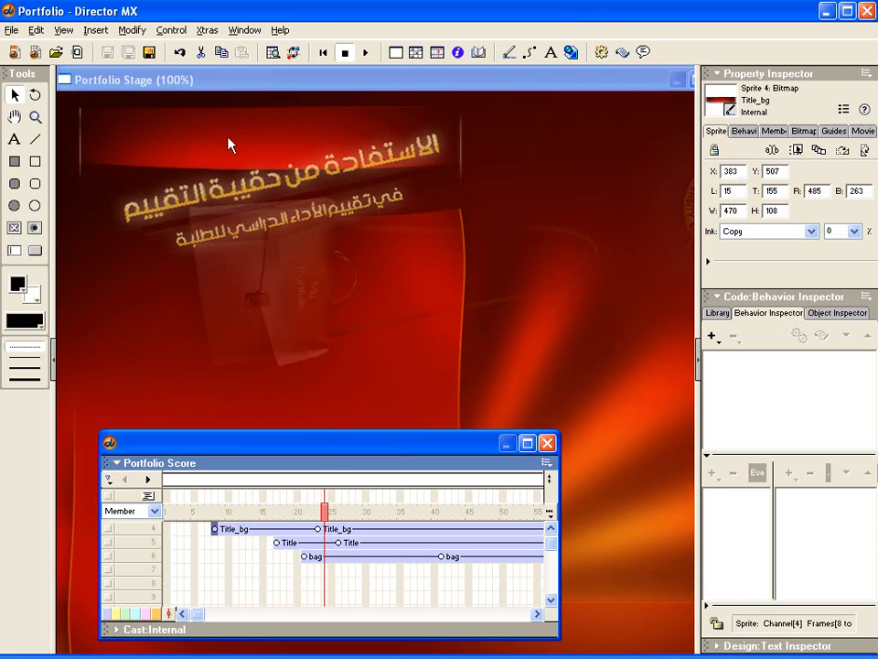
left_click_drag(324, 511, 255, 505)
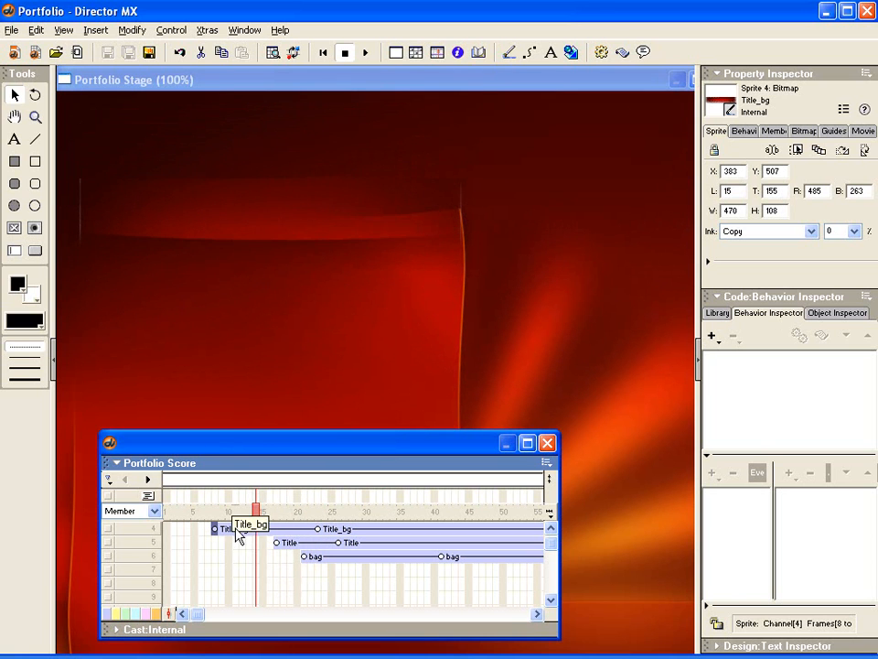
left_click(242, 532)
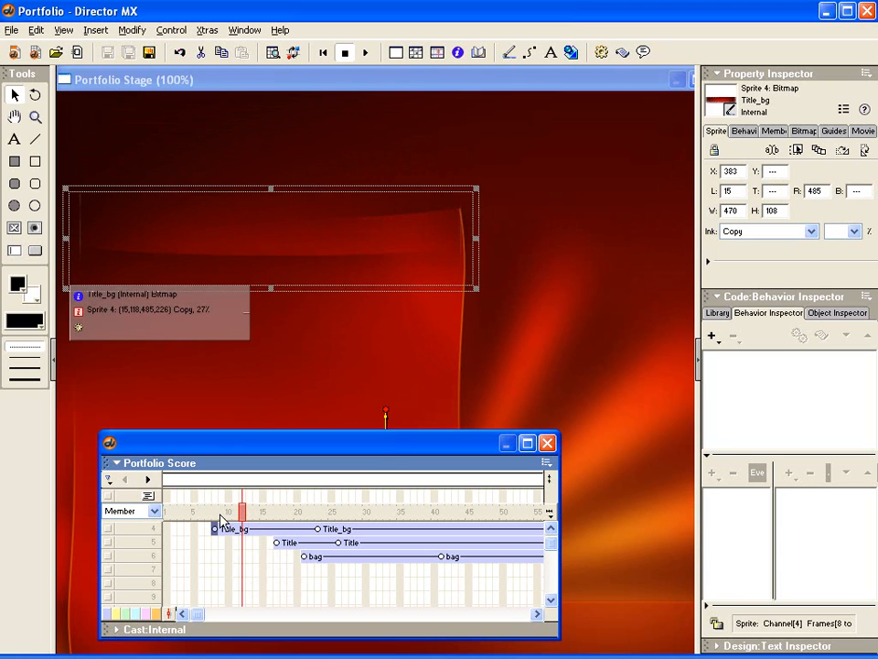
left_click_drag(245, 517, 339, 512)
- Examine the Title sprite's rotation and fade-in by scrubbing the playhead between its keyframes at frames 17 and 26
left_click(286, 115)
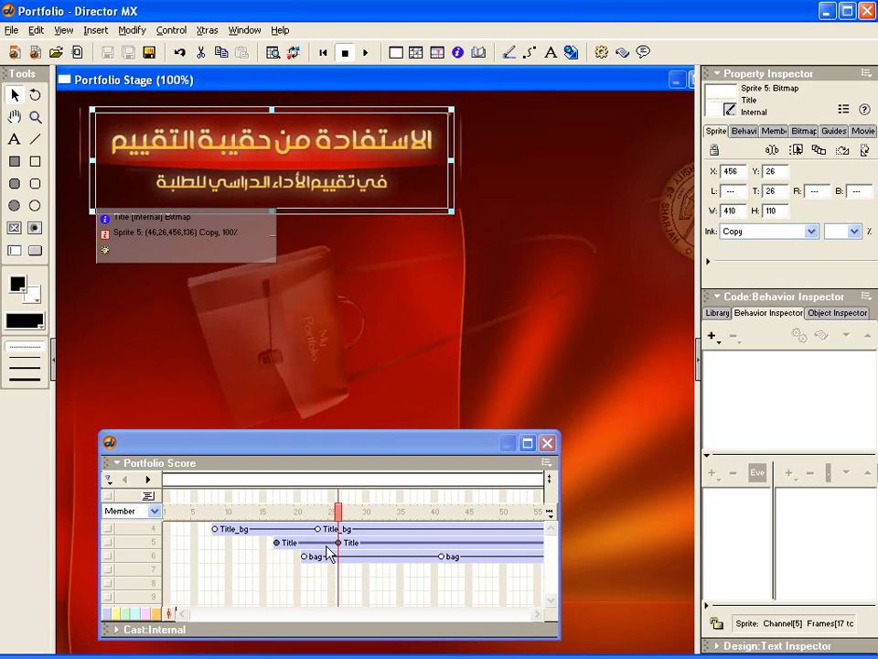
left_click_drag(278, 512, 225, 492)
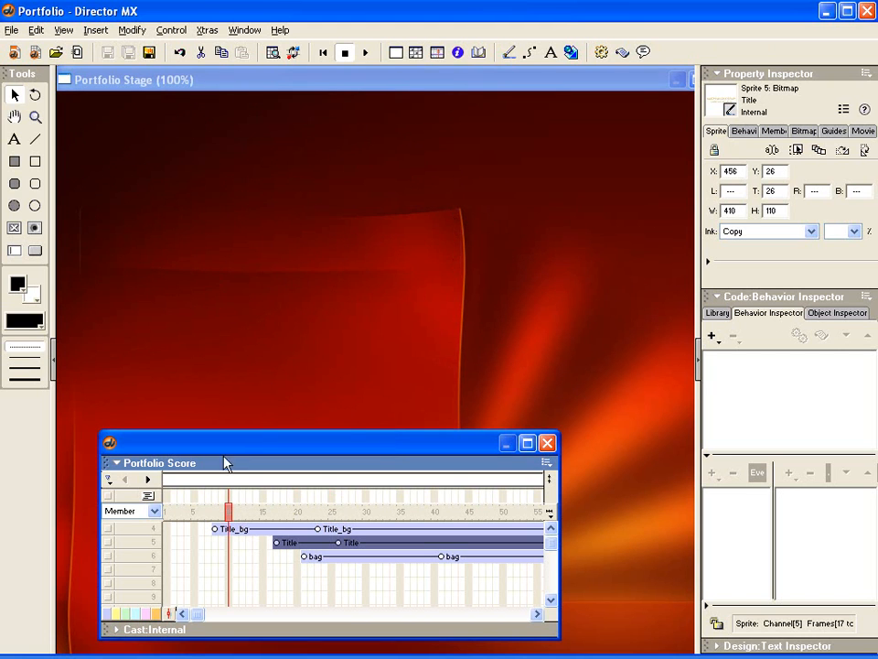
left_click_drag(229, 513, 269, 511)
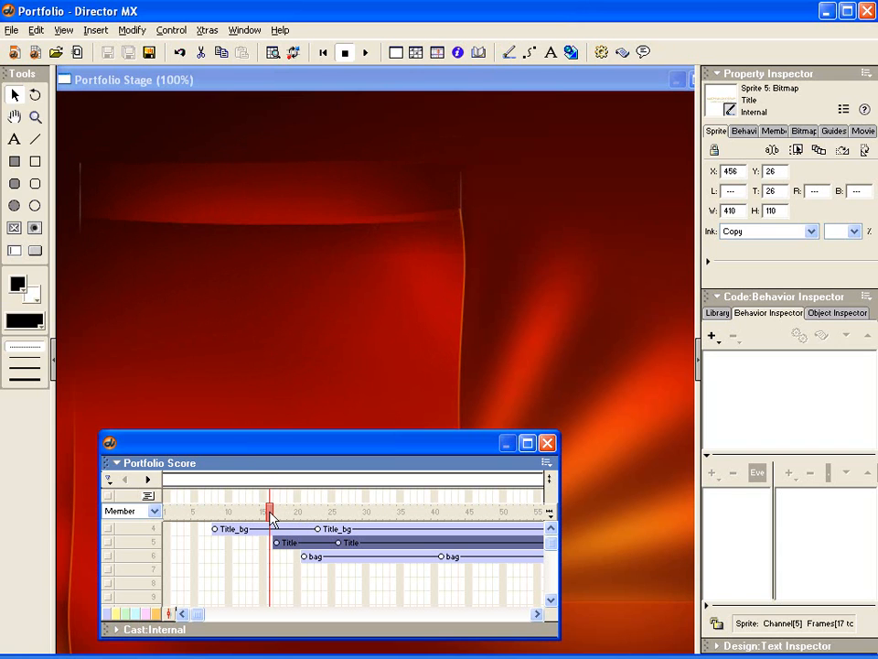
left_click_drag(271, 518, 277, 513)
left_click(274, 545)
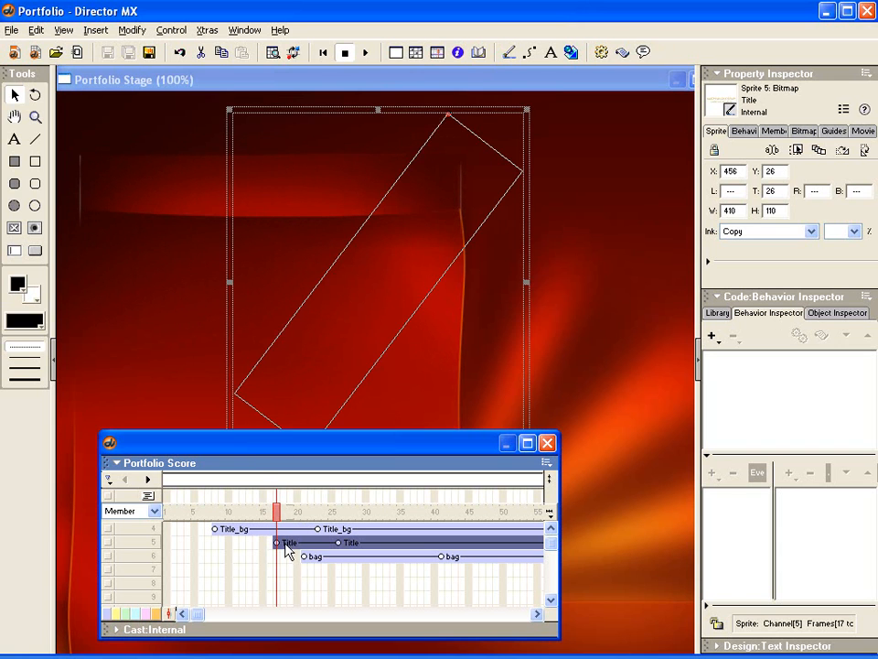
left_click(277, 514)
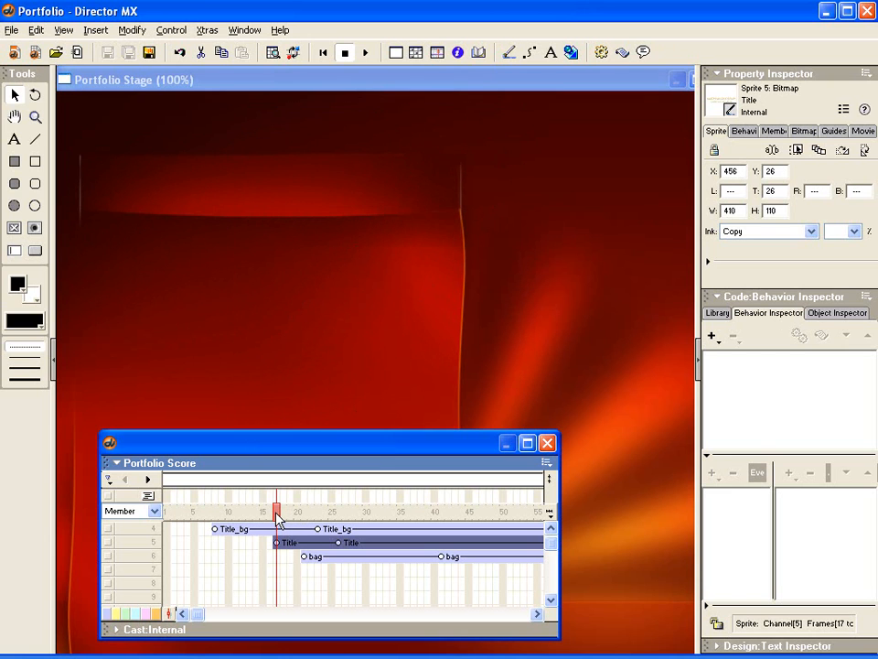
left_click_drag(277, 518, 307, 495)
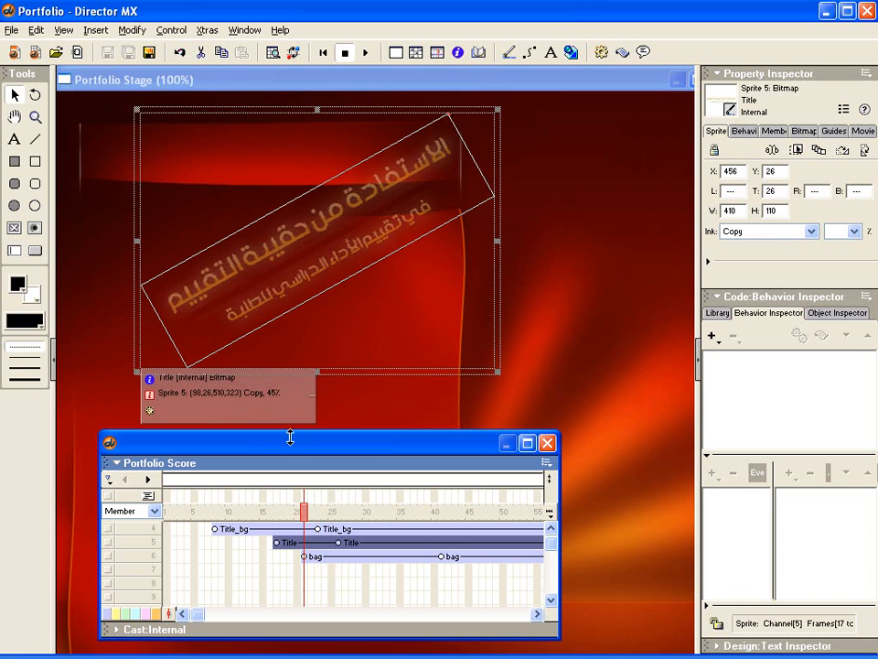
left_click_drag(306, 510, 331, 509)
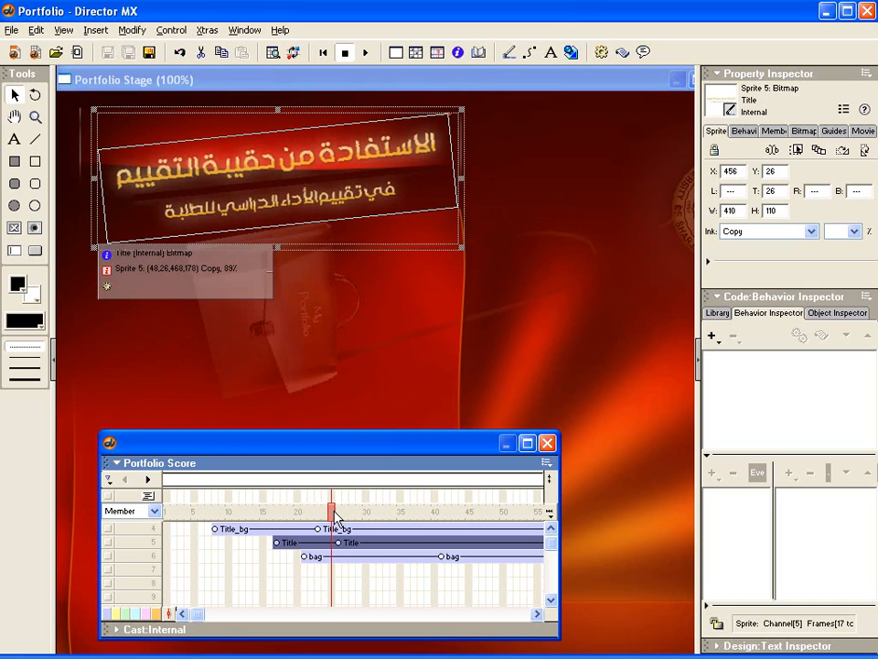
left_click(334, 514)
mouse_move(334, 514)
left_mouse_down()
mouse_move(454, 501)
mouse_move(230, 500)
mouse_move(223, 507)
mouse_move(344, 510)
left_mouse_up()
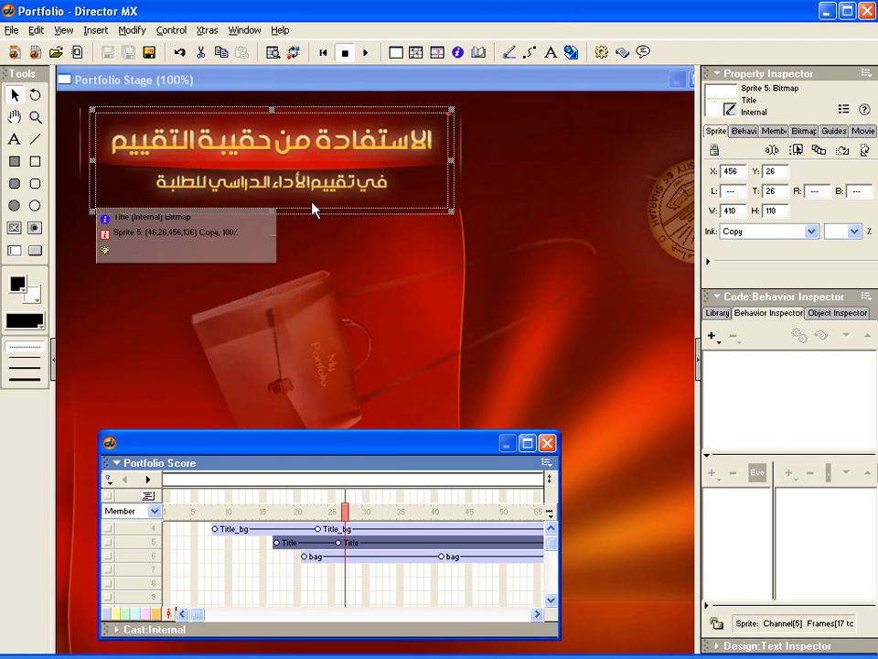
- Switch to the running movie and play it to show the opening background on the Stage
key("alt+Tab")
key("alt+Tab")
key("alt+Tab")
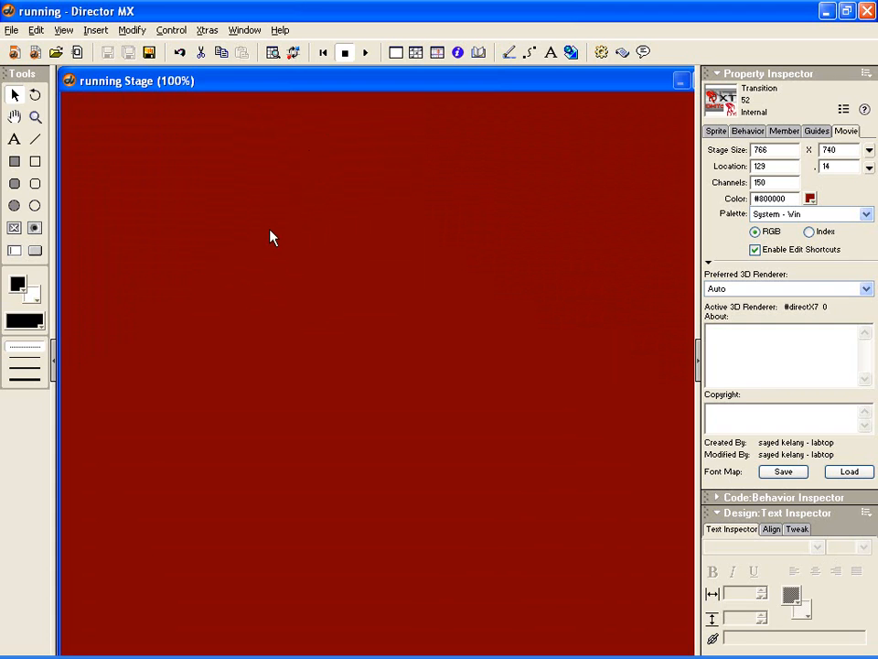
key("ctrl+4")
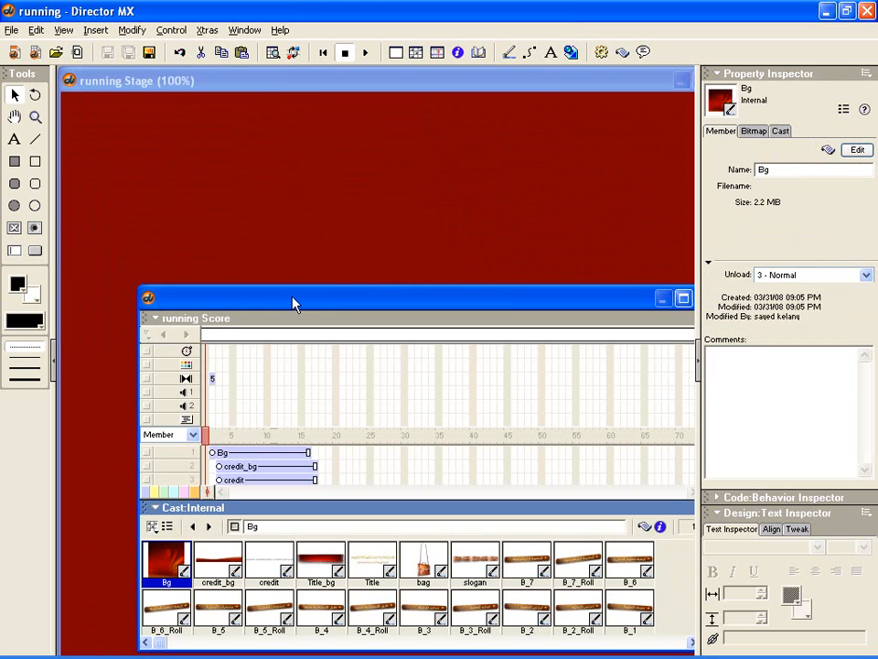
left_click_drag(294, 301, 293, 325)
left_click(330, 89)
left_click(363, 55)
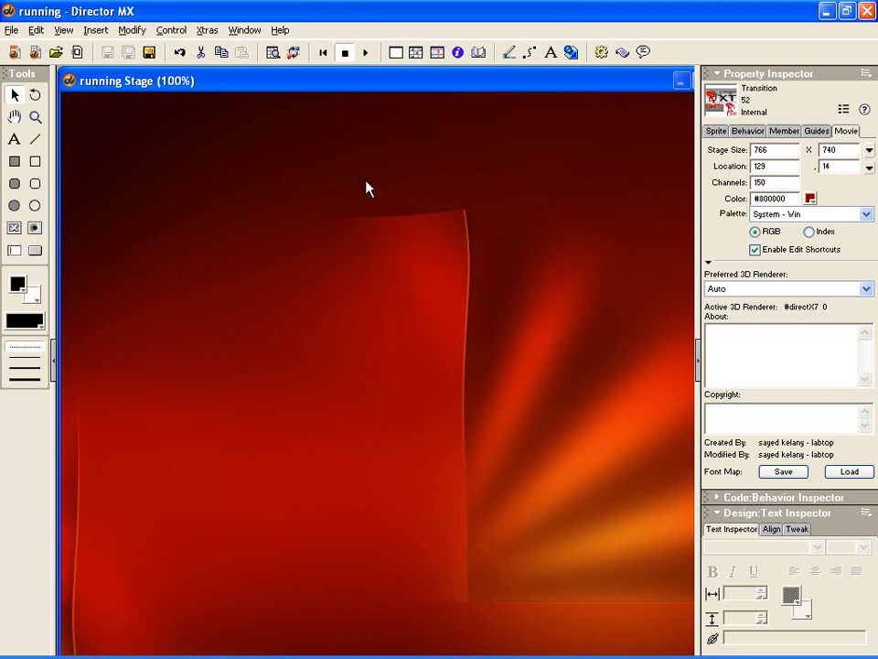
- Reopen the Score and Cast window, hide the effects channels and reposition the window over the Stage
key("ctrl+3")
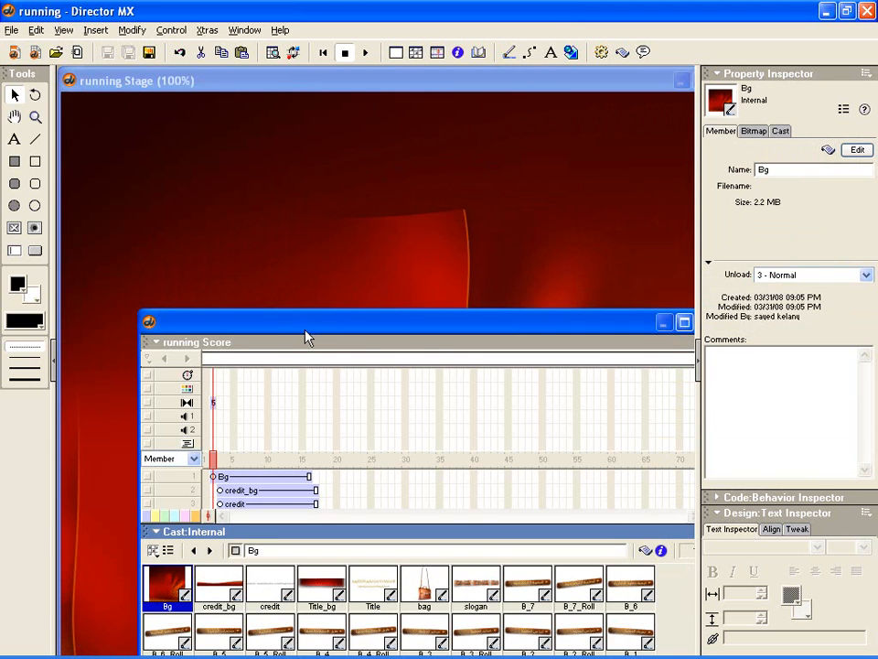
left_click_drag(306, 330, 255, 344)
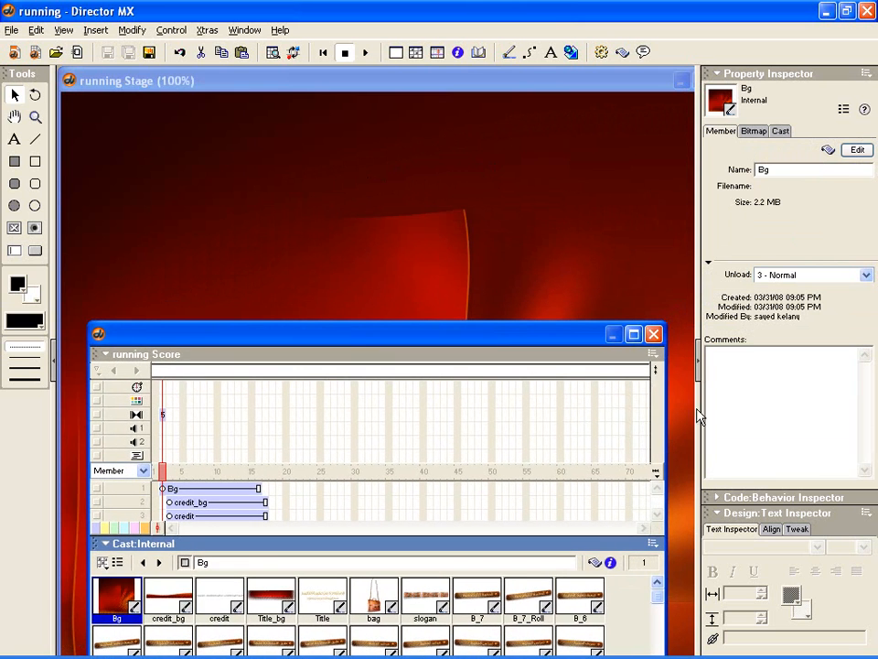
left_click(655, 370)
left_click_drag(308, 343, 357, 346)
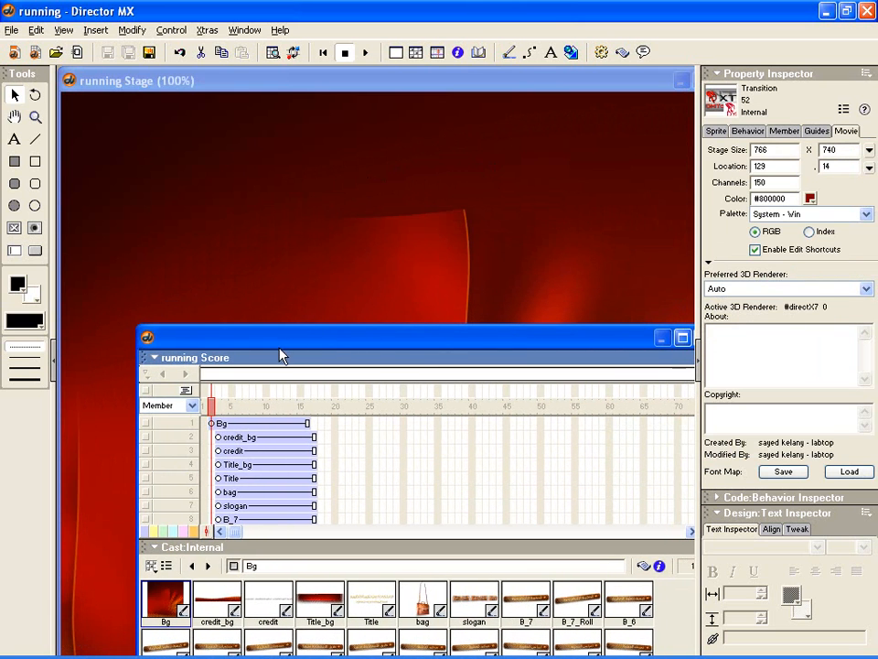
- Shift the Title_bg sprite in channel 4 so it starts at frame 5
left_click(238, 423)
left_click(211, 419)
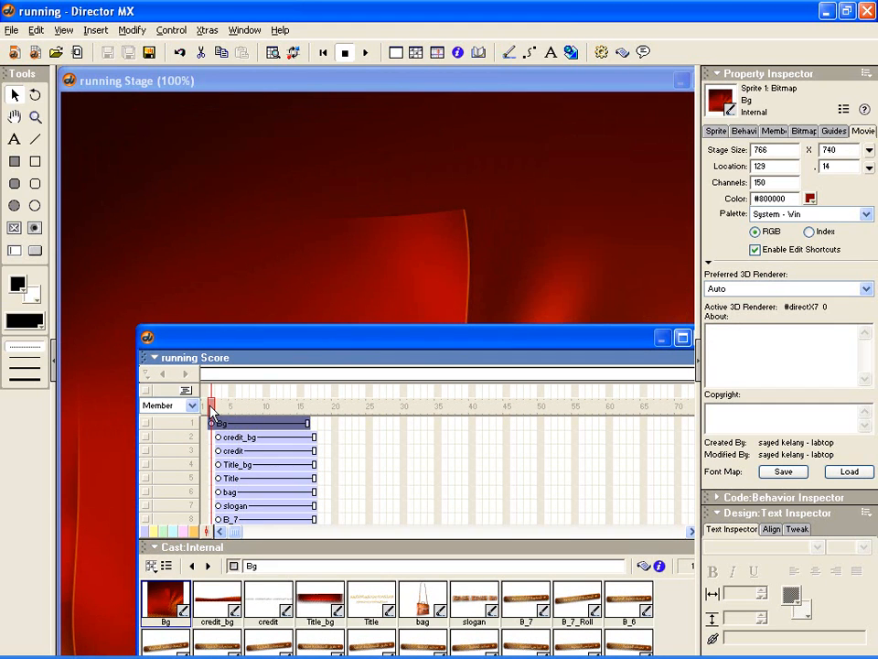
left_click(242, 465)
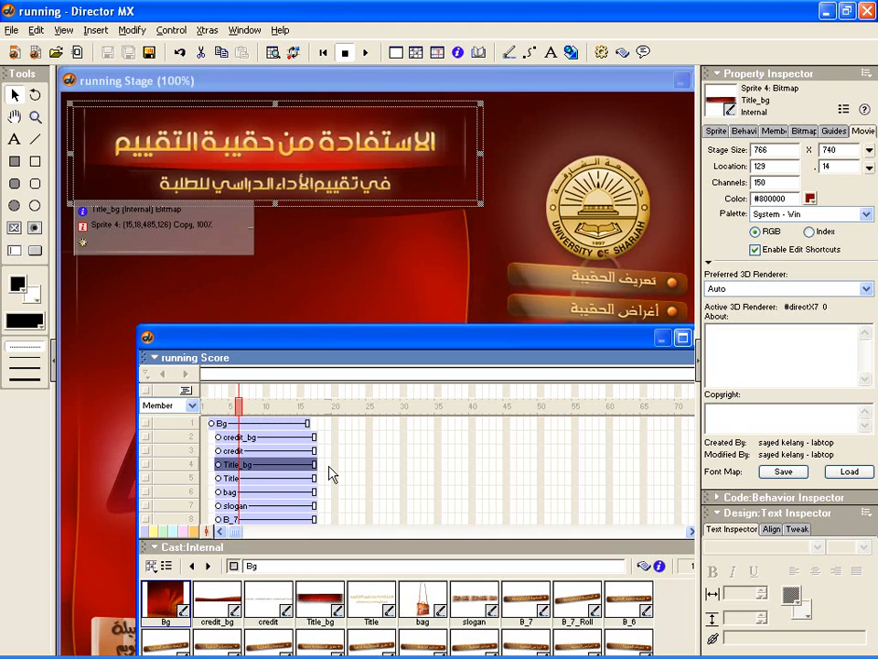
left_click(231, 476)
left_click(234, 465)
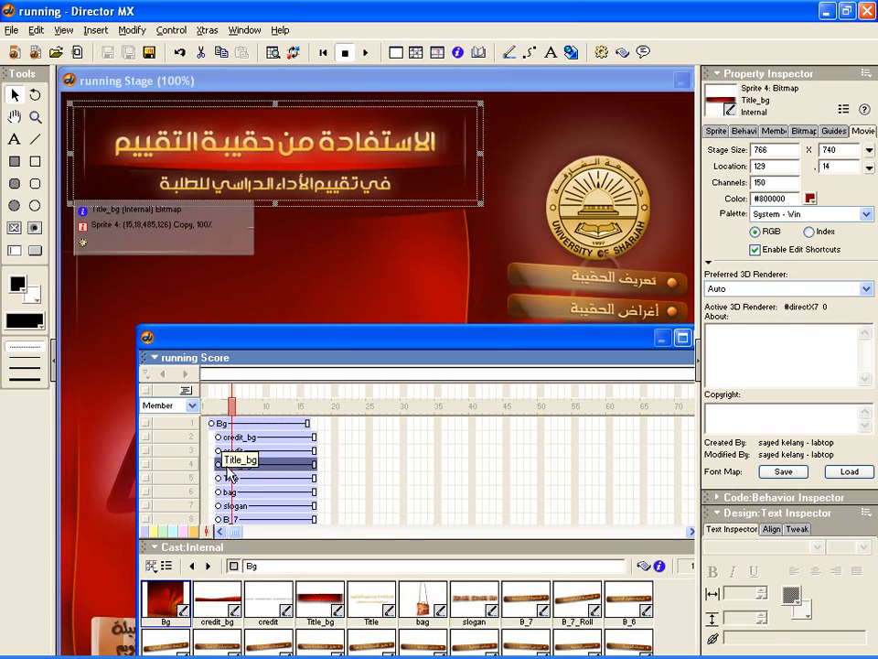
mouse_move(225, 469)
left_mouse_down()
mouse_move(246, 467)
mouse_move(231, 466)
left_mouse_up()
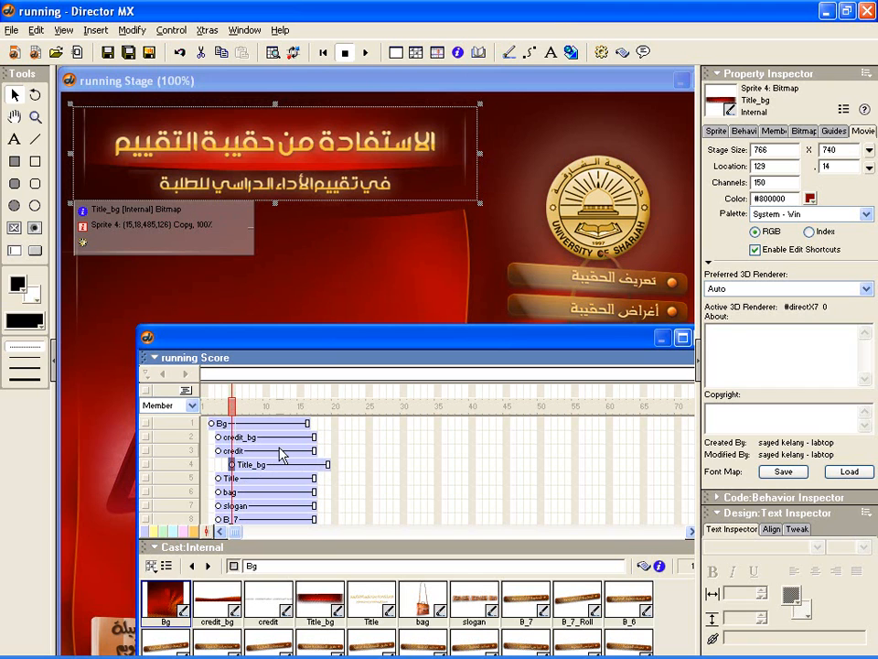
- Shift the credit sprite and the sprites from bag onward to start at frame 15, leaving Title_bg and Title in place
left_click_drag(331, 442, 313, 510)
scroll(338, 488, "down", 1)
scroll(338, 494, "down", 4)
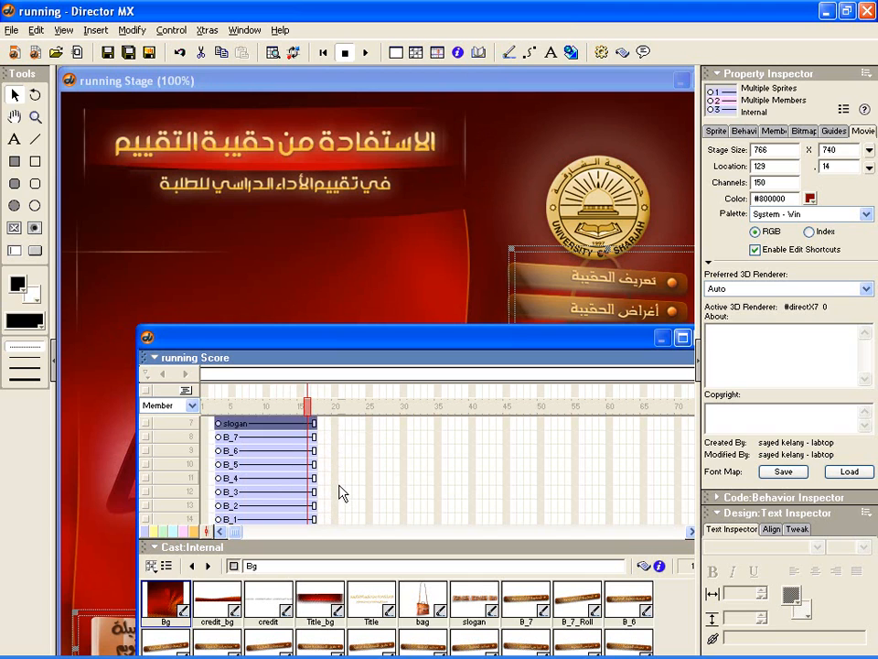
left_click(286, 464, "shift")
scroll(379, 448, "up", 4)
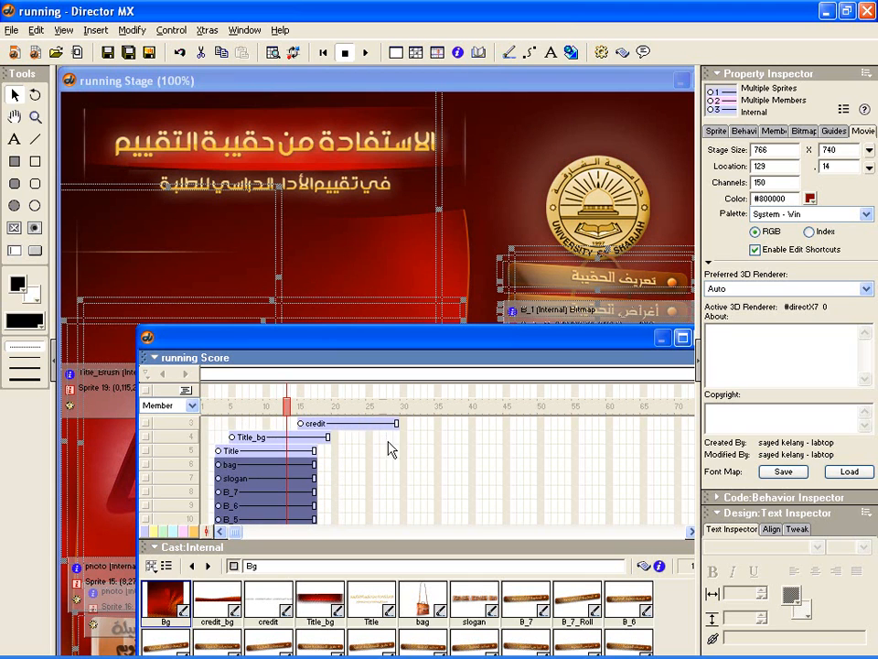
left_click_drag(271, 472, 348, 472)
- Insert a keyframe on the last frame of the Title_bg sprite, frame 19
left_click(259, 437)
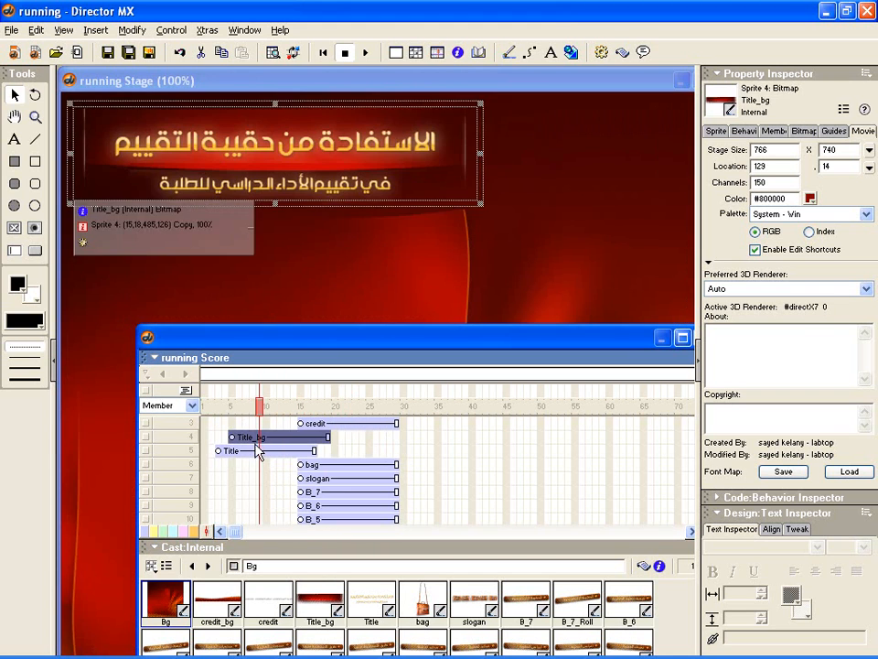
left_click(249, 450)
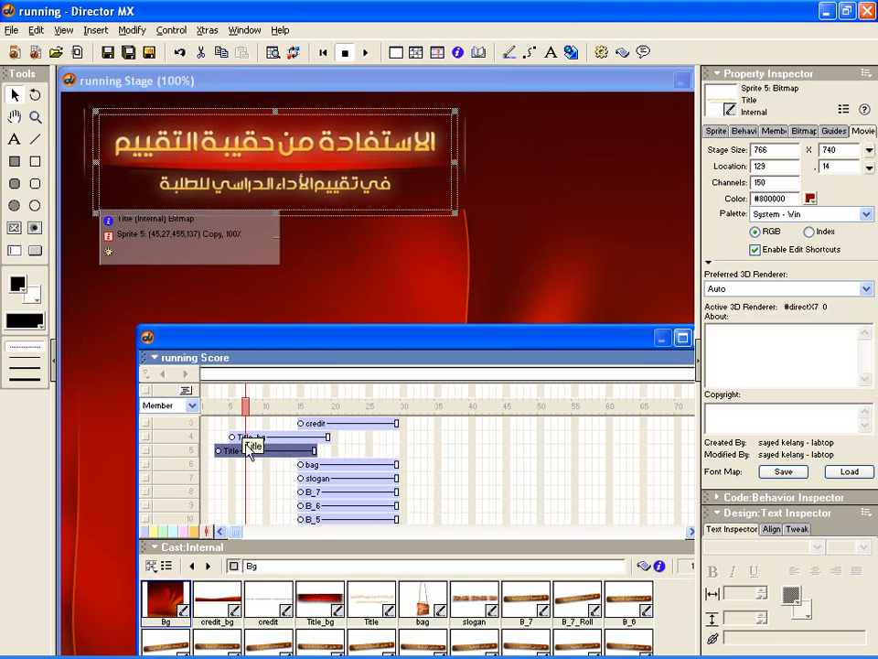
left_click(240, 436)
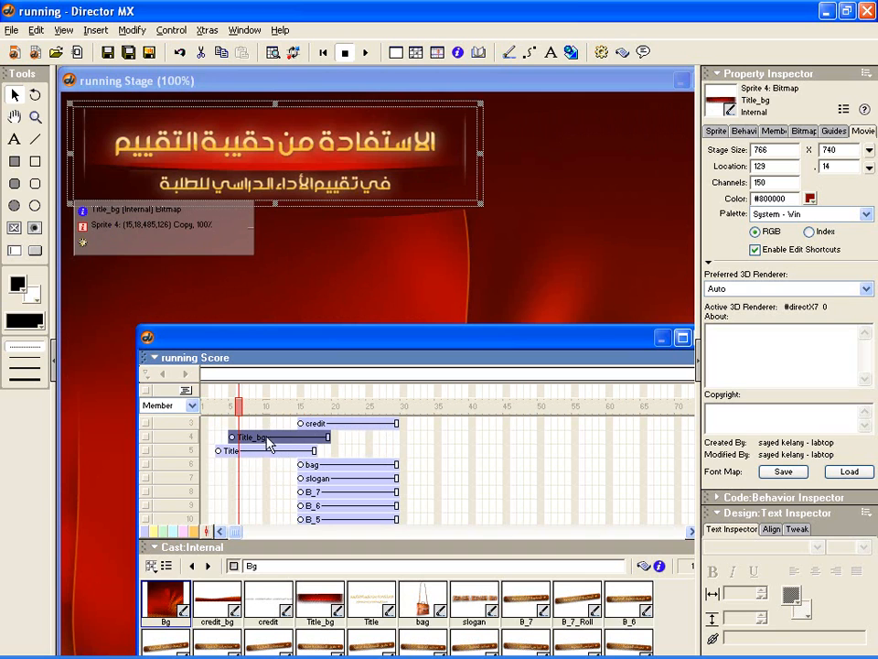
left_click(232, 437)
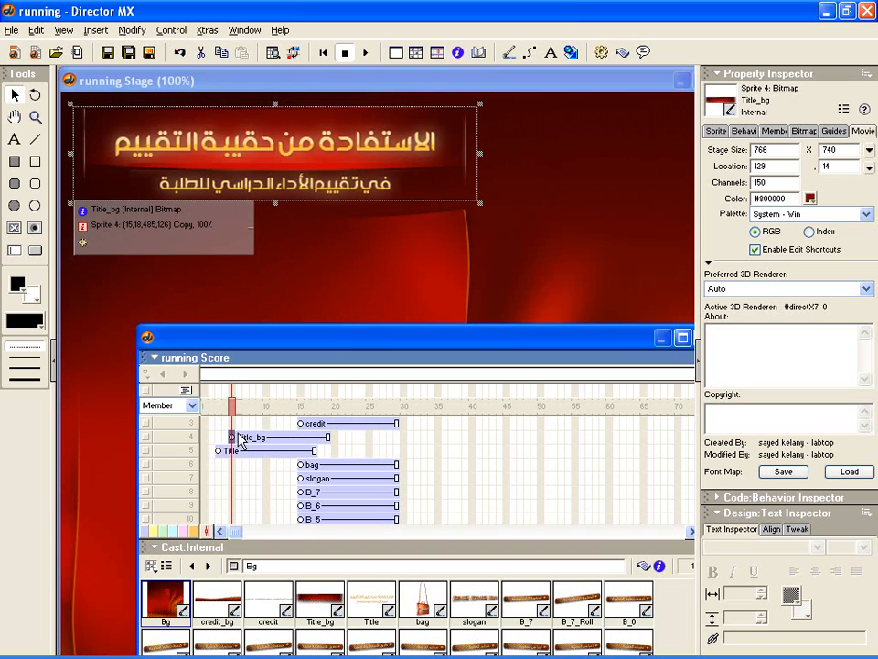
left_click(327, 441)
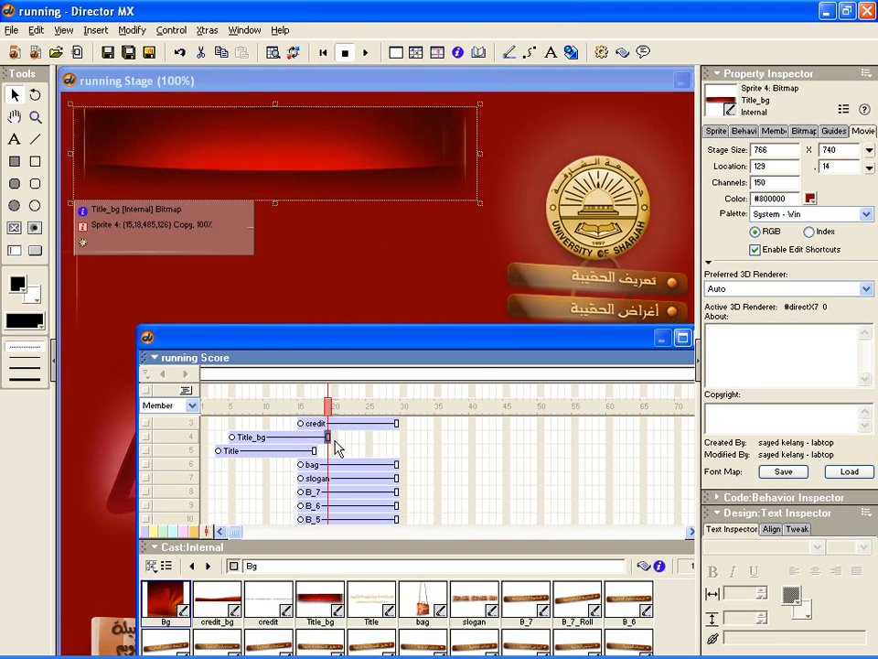
left_click(96, 30)
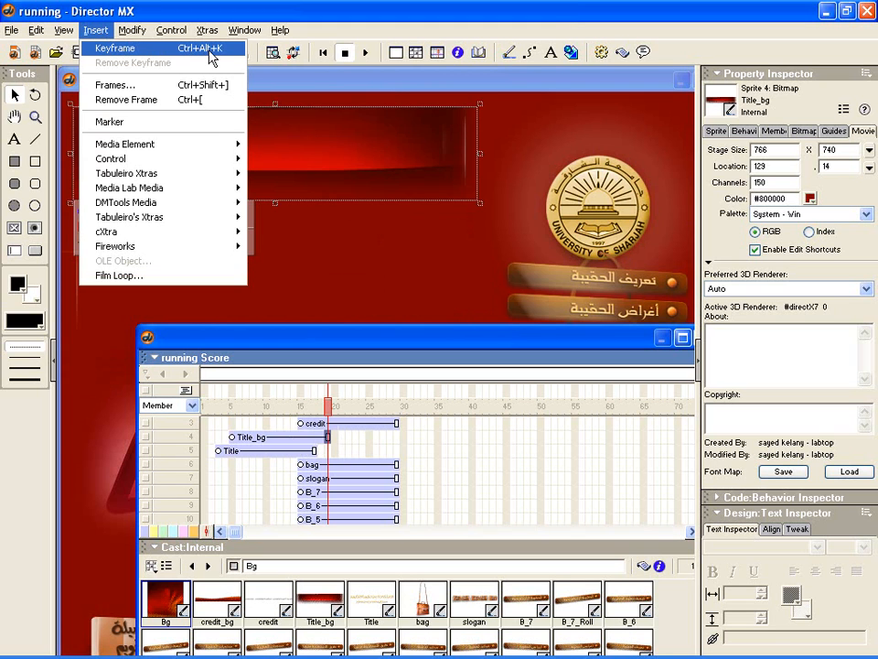
left_click(210, 56)
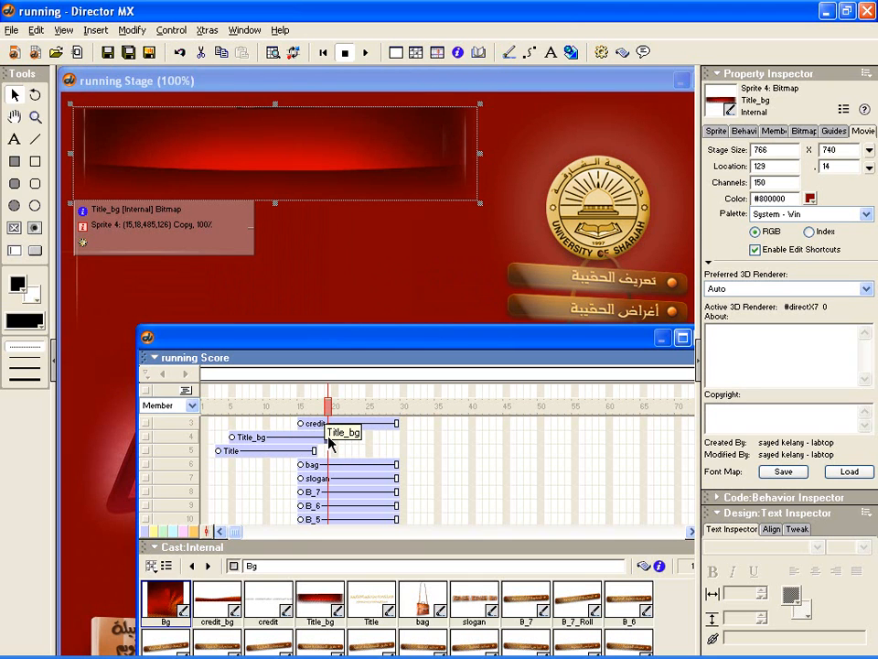
- At the first keyframe of the Title_bg sprite, frame 5, move the sprite straight down on the Stage until its top is at 208
left_click(233, 438)
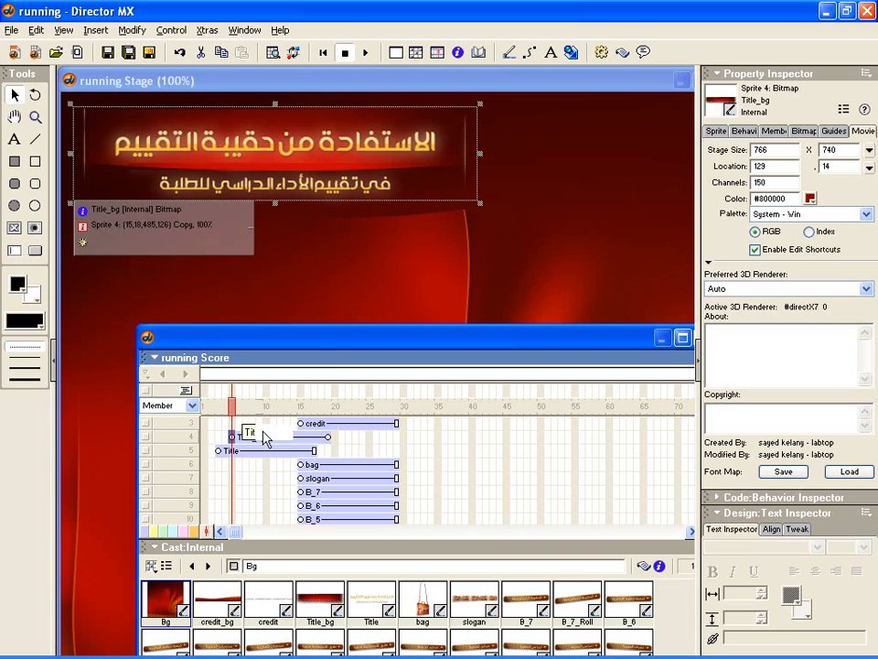
left_click(327, 437)
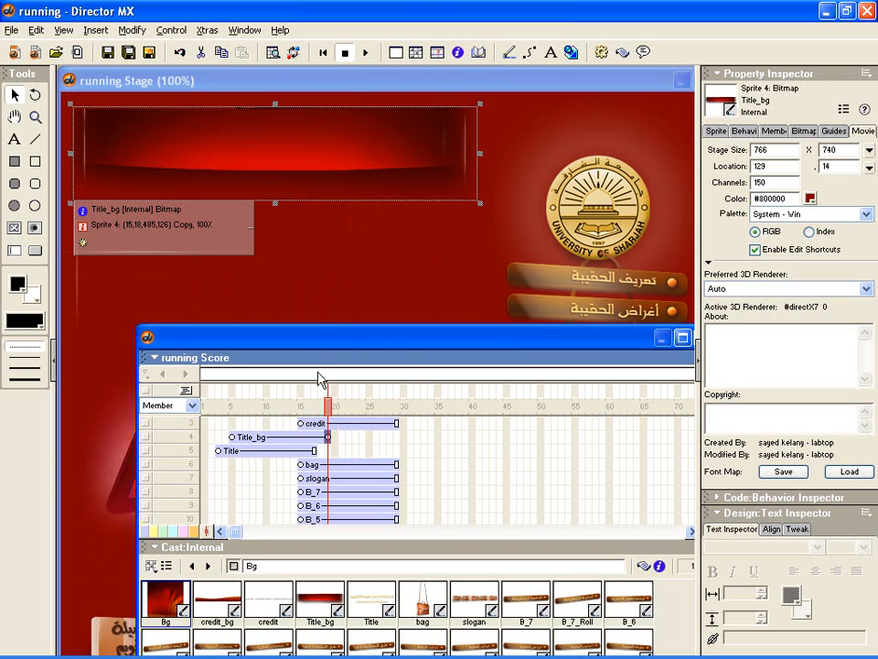
left_click(232, 439)
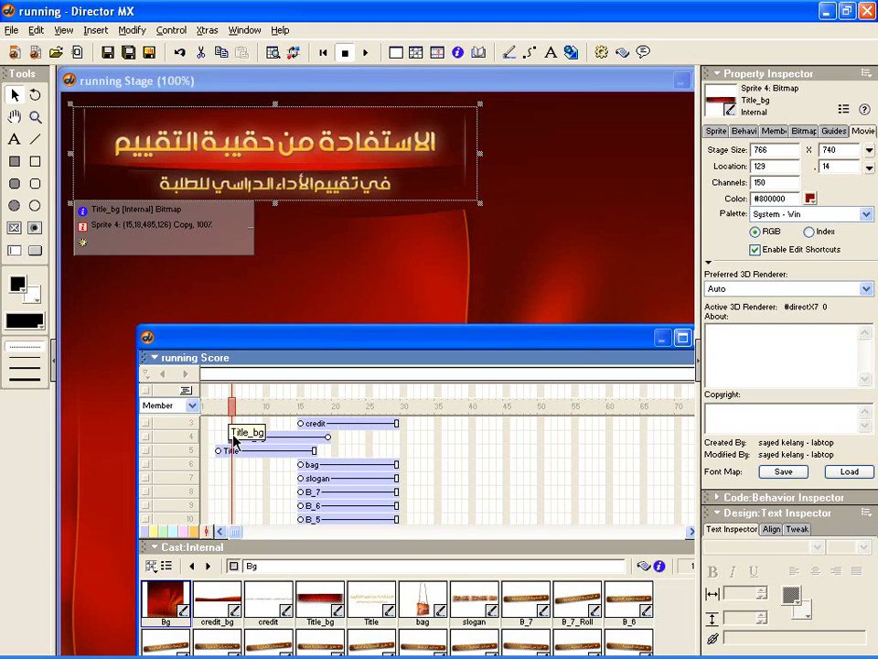
left_click(229, 89)
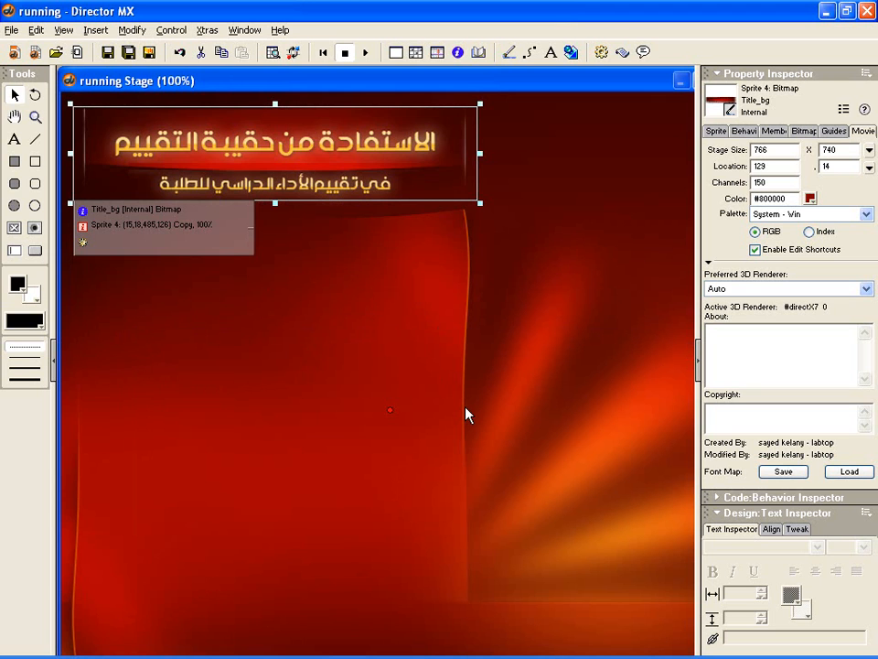
key("shift+Down")
key("shift+Down")
key("shift+Down")
key("shift+Down")
key("shift+Down")
key("shift+Down")
key("shift+Down")
key("shift+Down")
key("shift+Down")
key("shift+Down")
key("shift+Down")
key("shift+Down")
key("shift+Down")
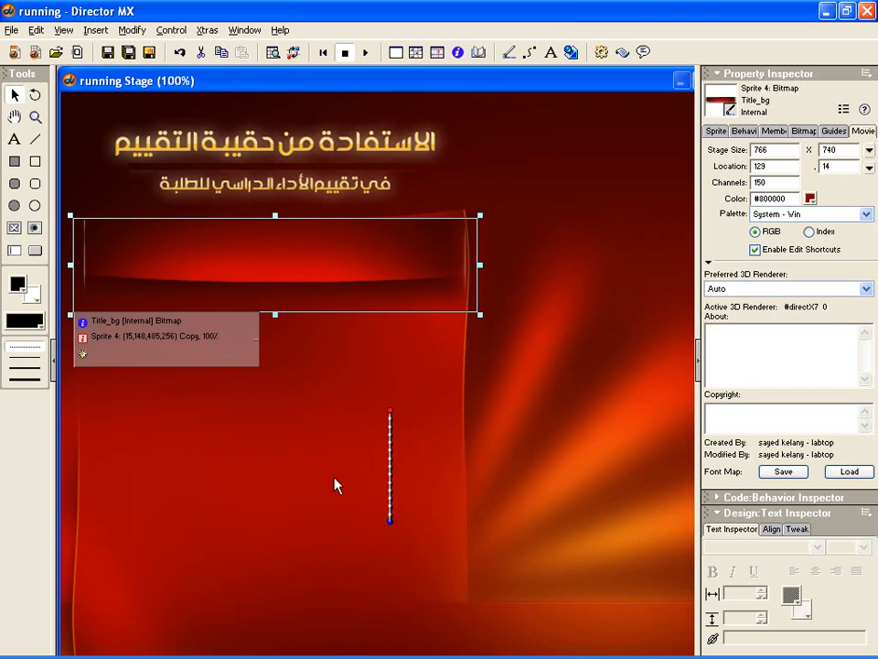
key("shift+Down")
key("shift+Down")
key("shift+Down")
key("shift+Down")
key("shift+Down")
key("shift+Down")
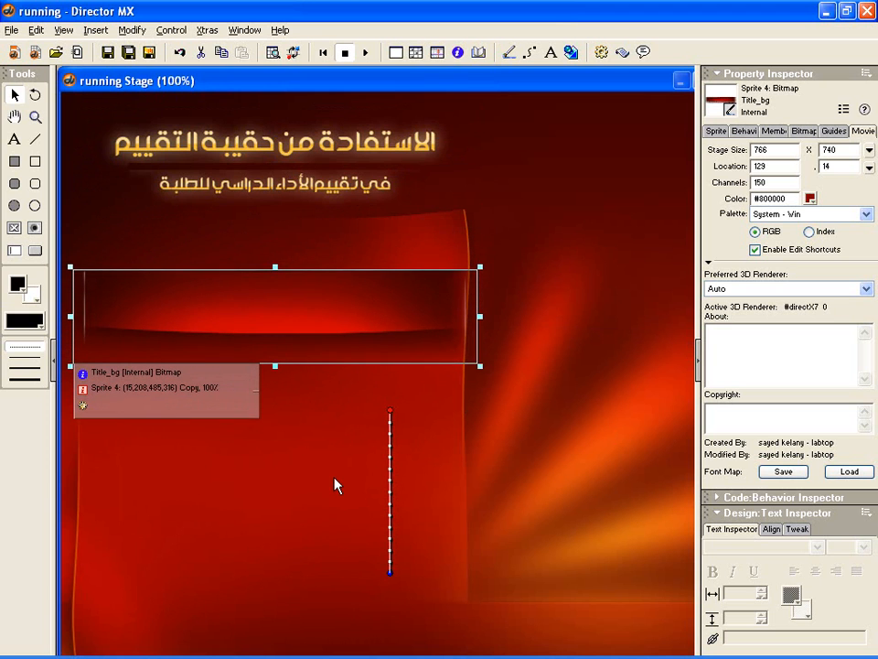
key("shift+Down")
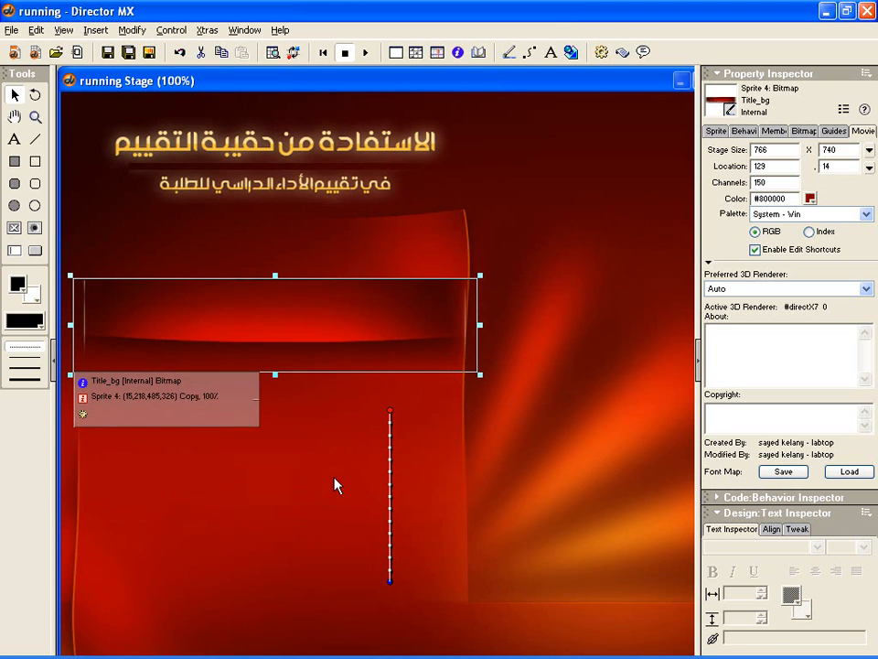
key("shift+Up")
key("shift+Up")
key("shift+Up")
key("shift+Up")
key("shift+Up")
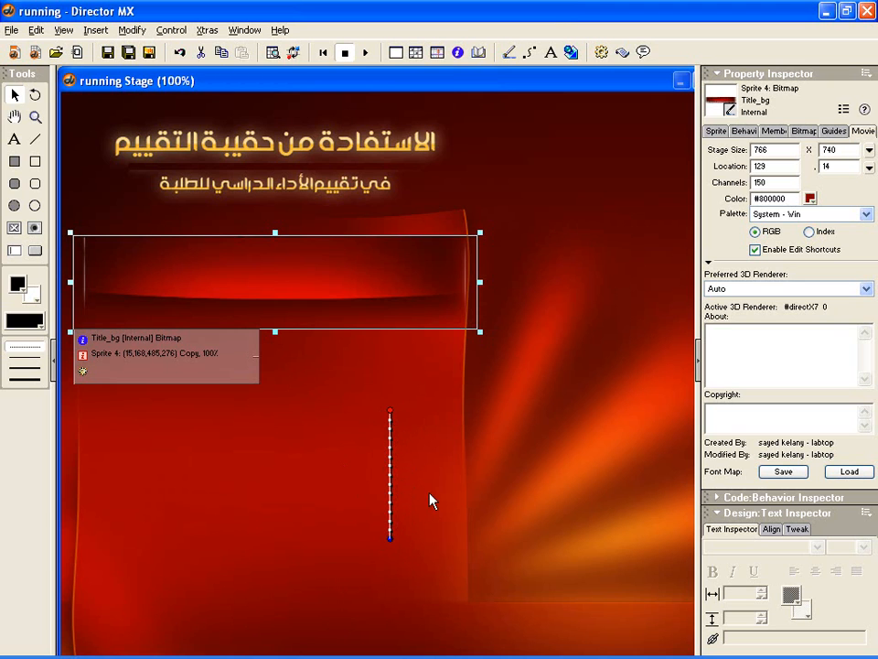
key("shift+Down")
key("shift+Down")
key("shift+Down")
key("shift+Down")
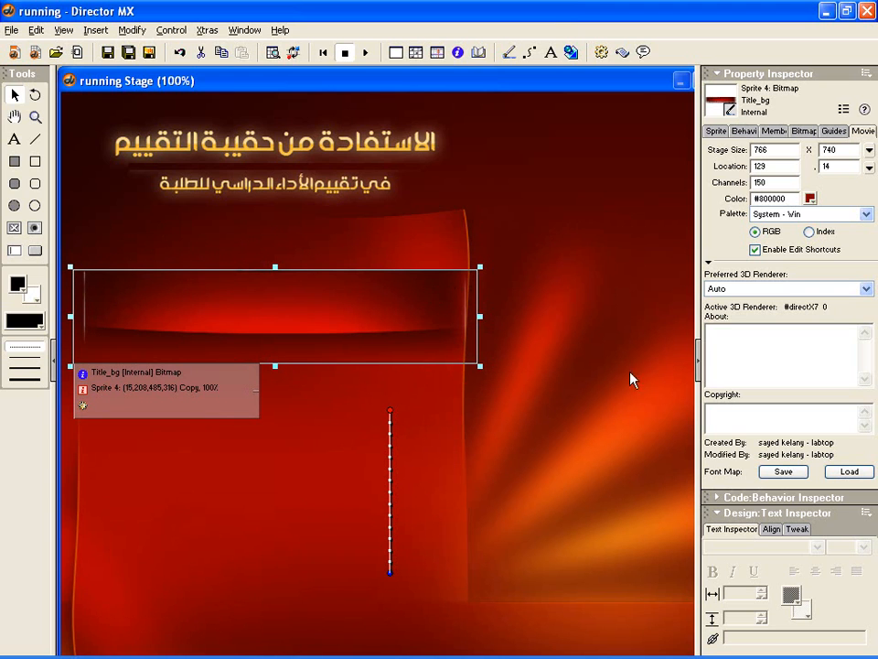
- Set the blend of Title_bg's first keyframe to 0%
left_click(717, 131)
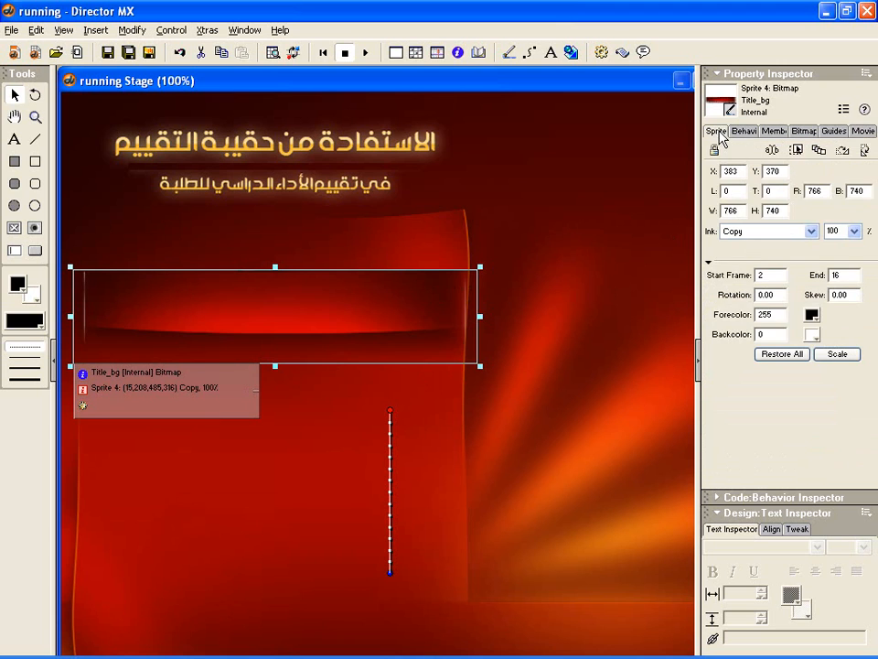
left_click(854, 232)
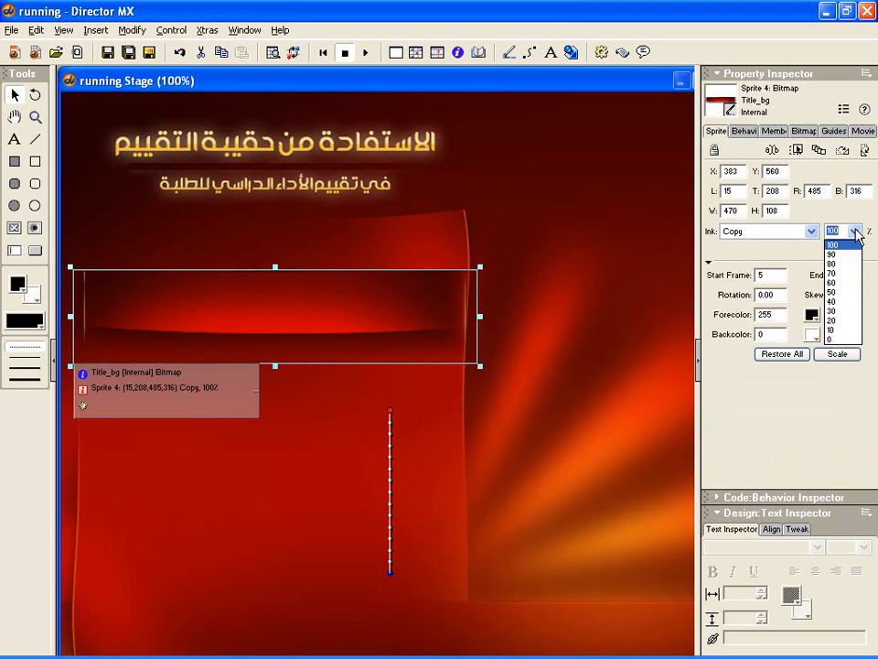
left_click(833, 339)
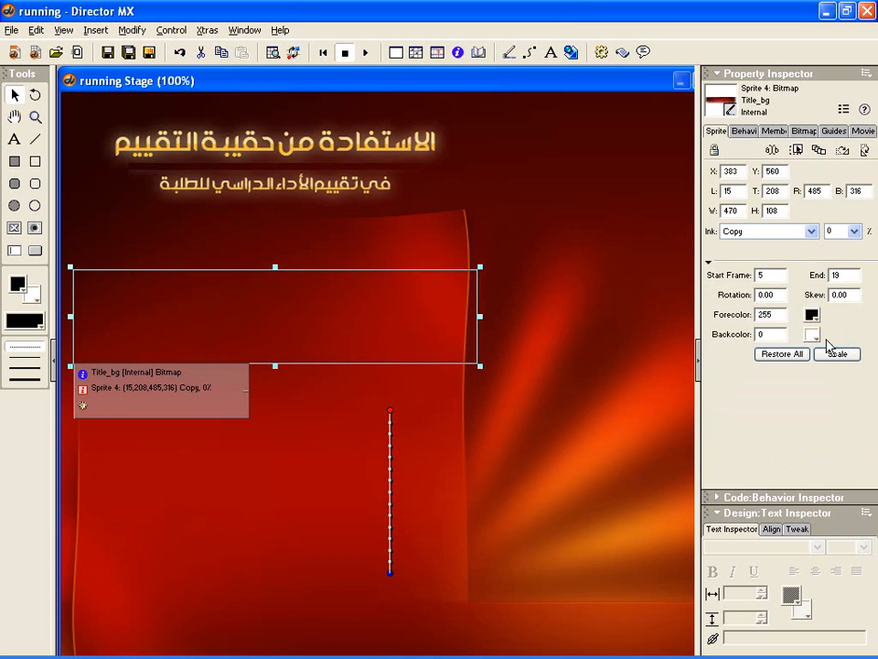
- Reopen the Score, move its window lower and scrub between frames 5 and 19 to preview the Title_bg animation
key("ctrl+4")
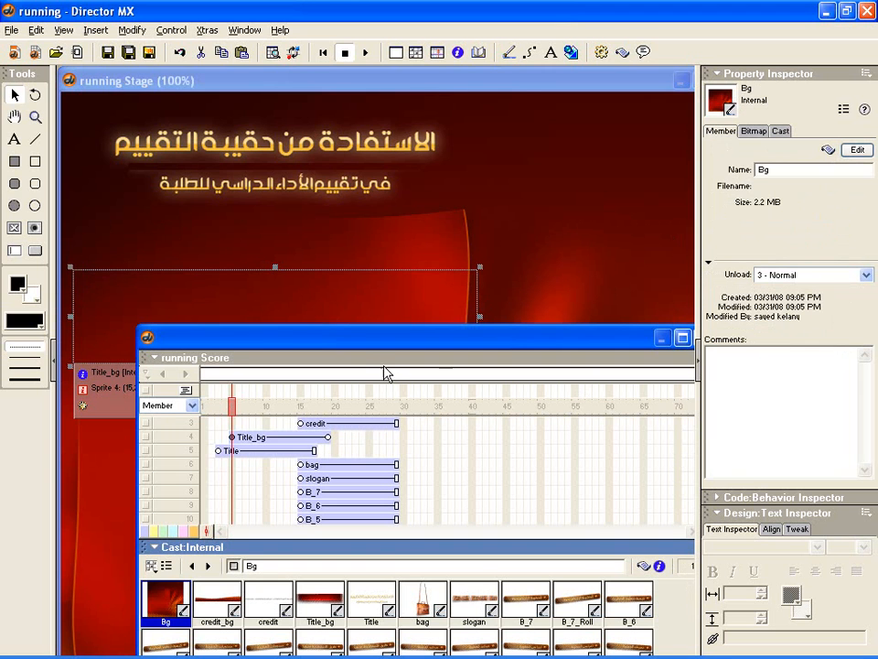
left_click(233, 409)
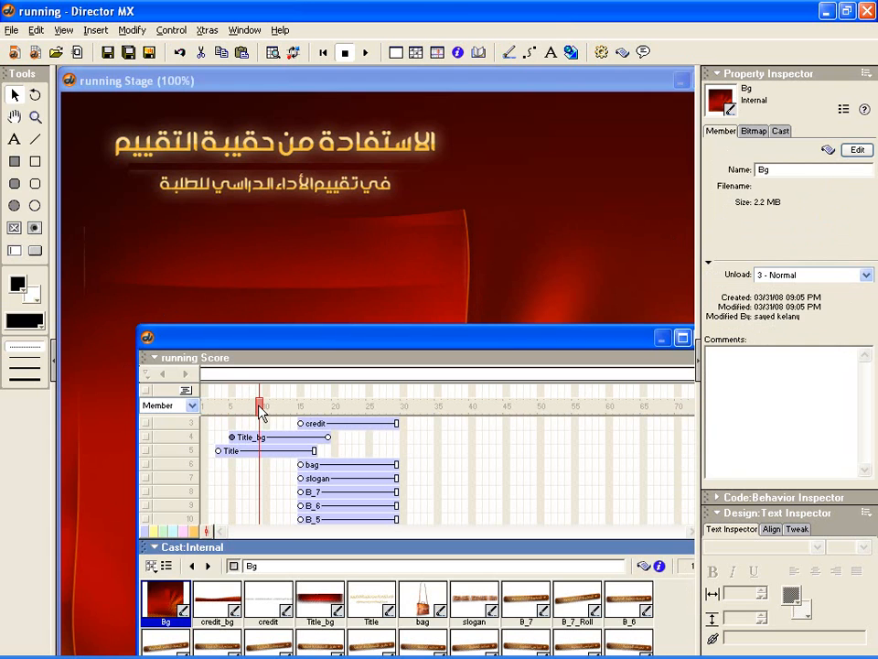
left_click(231, 436)
left_click_drag(253, 338, 279, 414)
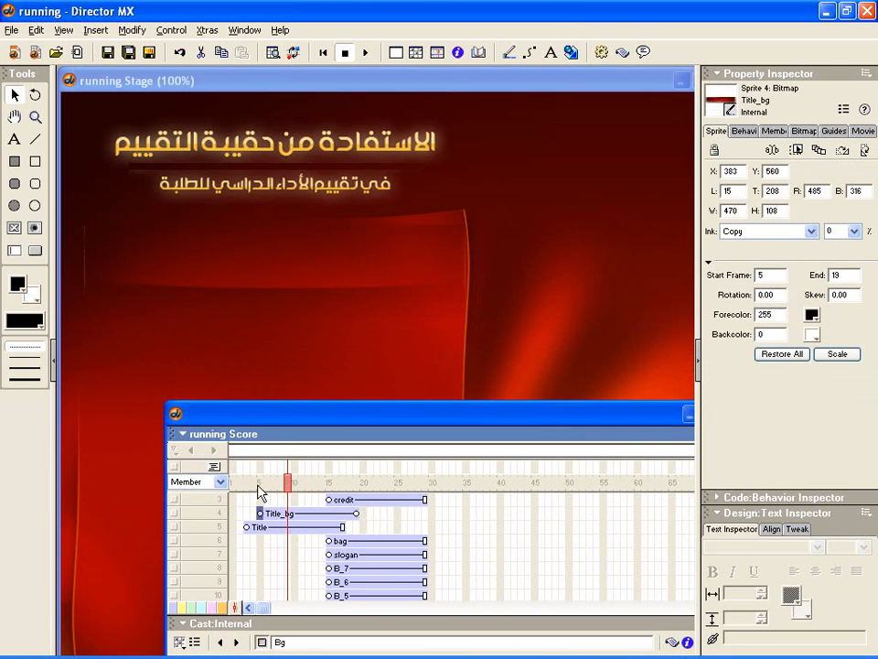
left_click(260, 482)
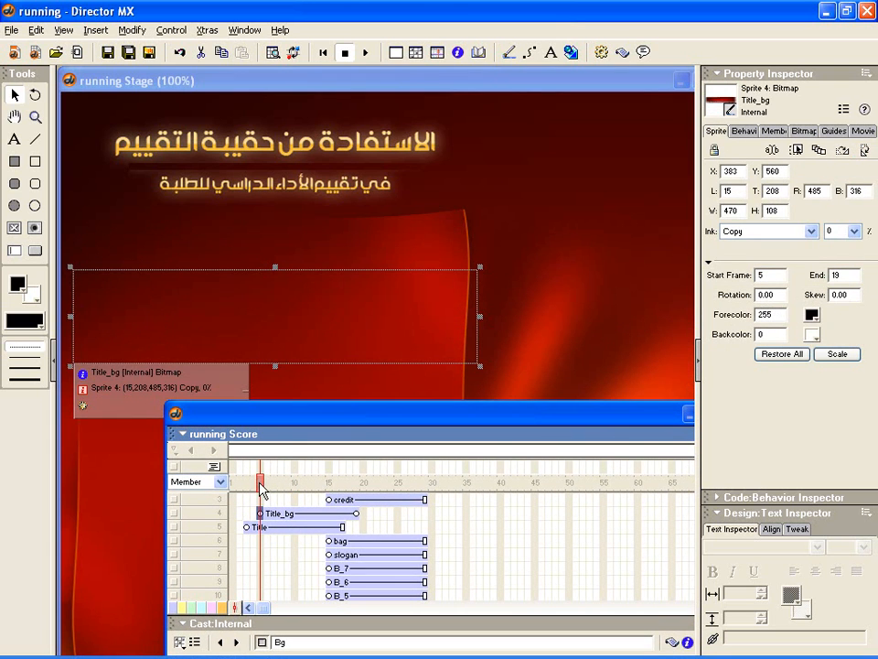
left_click_drag(262, 480, 354, 485)
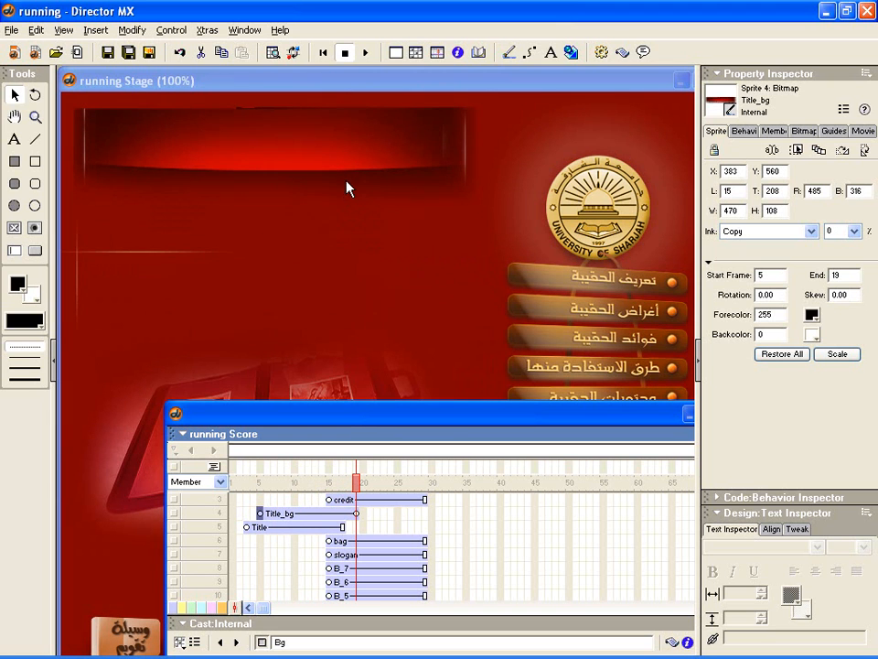
left_click_drag(356, 482, 259, 483)
- Shift the Title sprite in channel 5 so it starts at frame 13 and select its first keyframe
left_click(254, 527)
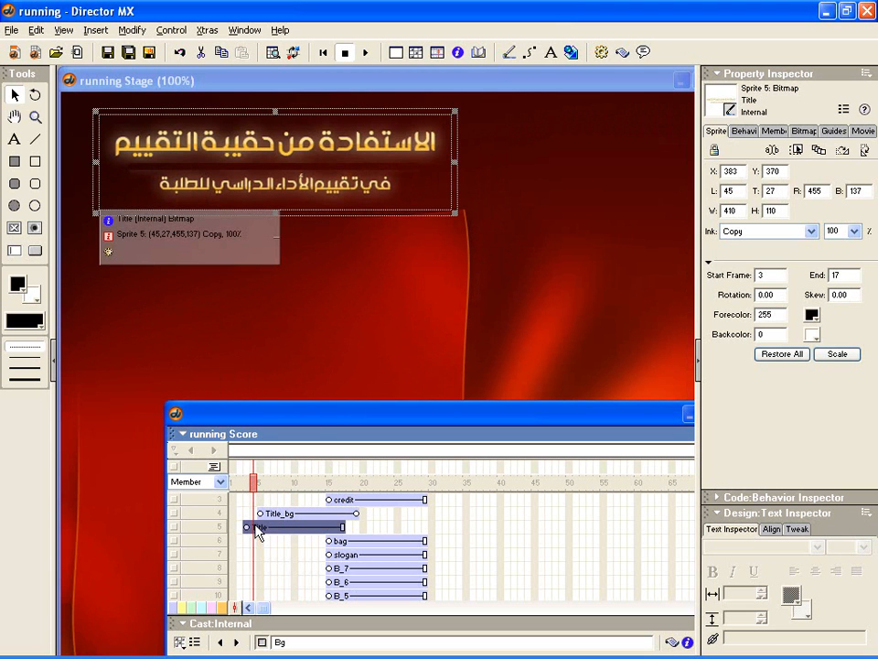
left_click_drag(252, 529, 320, 532)
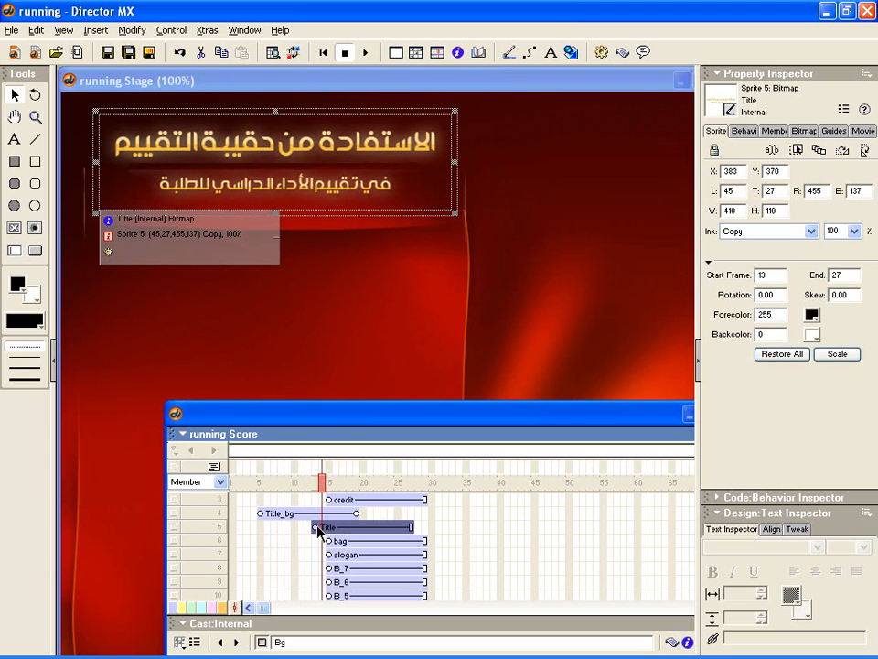
left_click(320, 530)
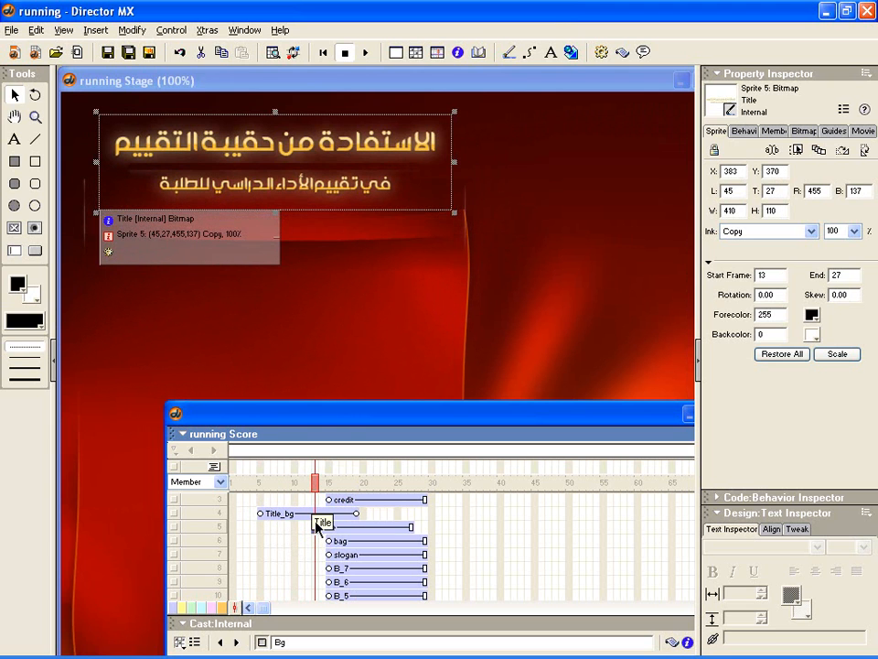
- Switch to the Portfolio movie, scrub its Score around frames 21 to 24 to examine the Title rotation, and return to the running movie
key("alt+Tab")
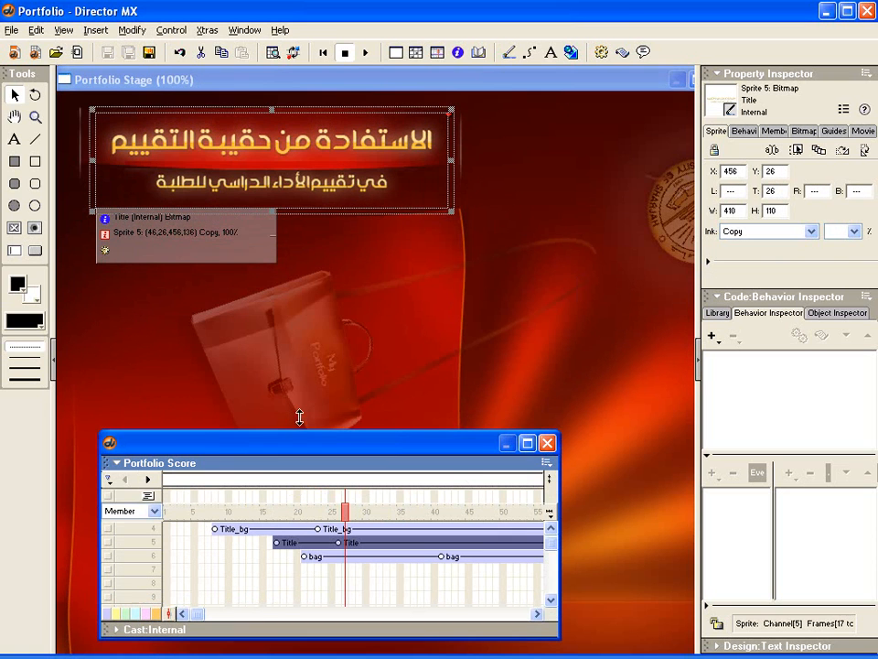
left_click_drag(343, 520, 304, 514)
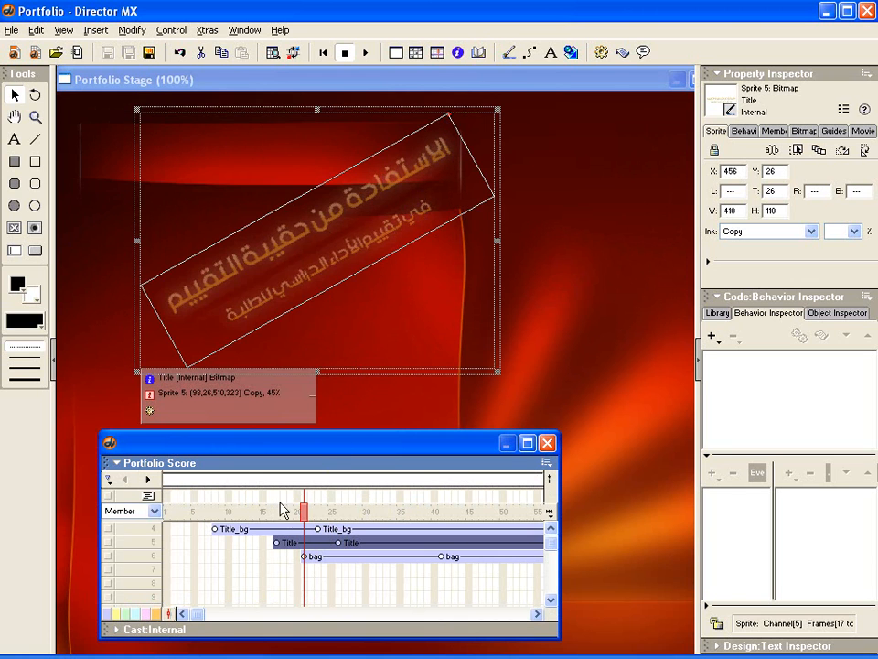
left_click_drag(303, 512, 324, 514)
left_click(379, 164)
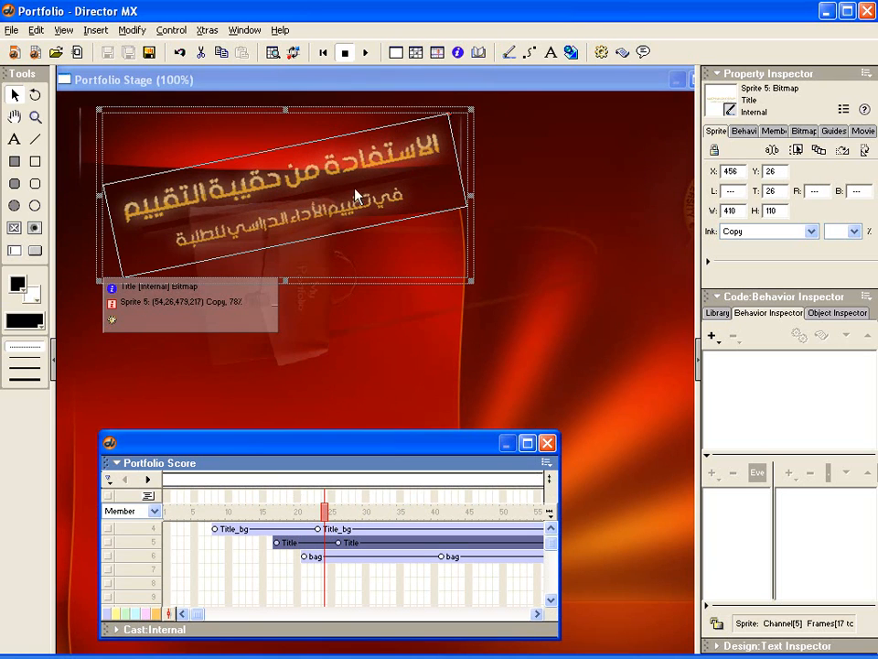
mouse_move(323, 509)
left_mouse_down()
mouse_move(284, 510)
mouse_move(311, 509)
left_mouse_up()
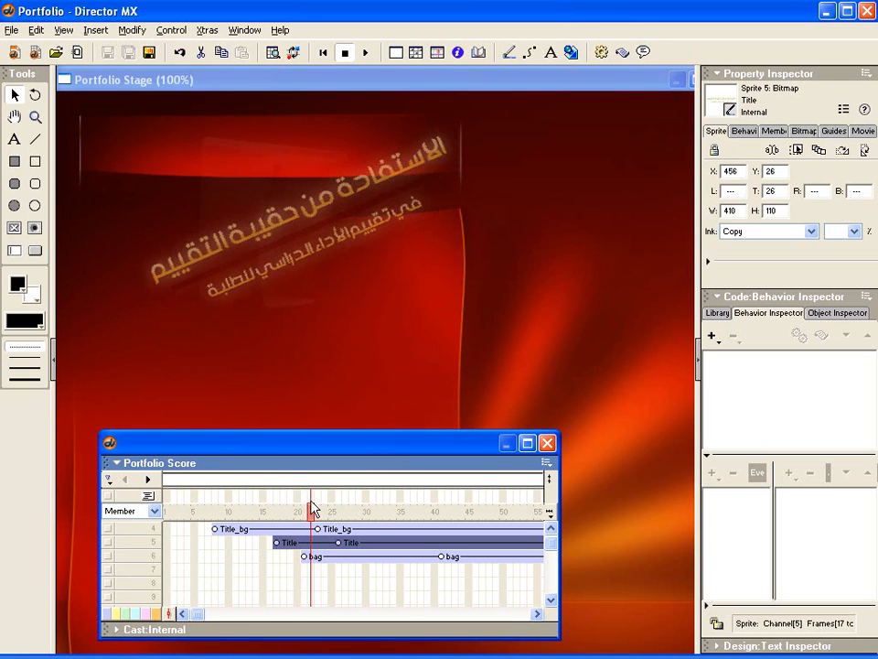
key("alt+Tab")
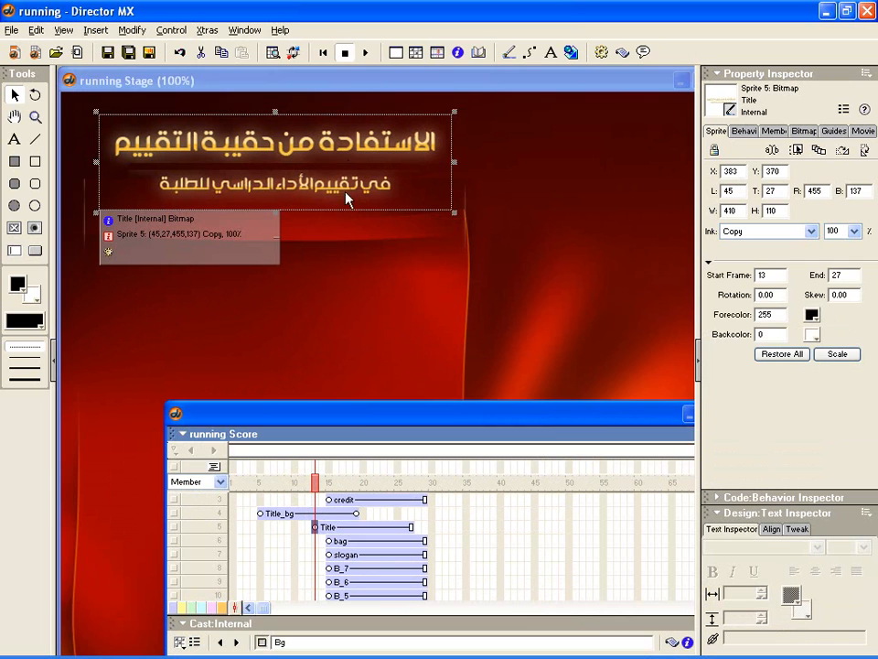
- Move the Score window lower, open the Title bitmap for editing in Paint and reposition the Paint window to expose the registration crosshair
left_click(345, 150)
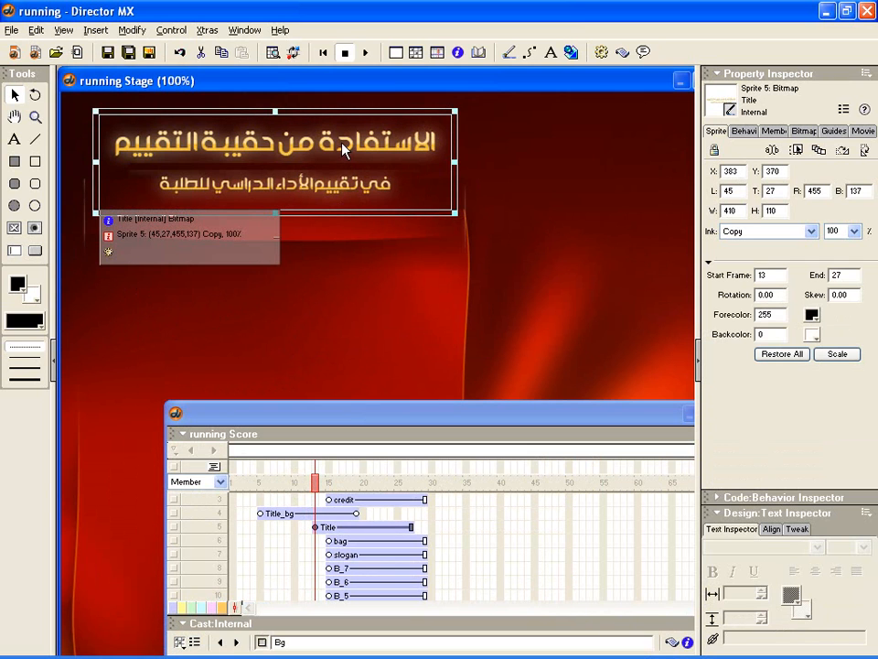
left_click_drag(369, 417, 332, 508)
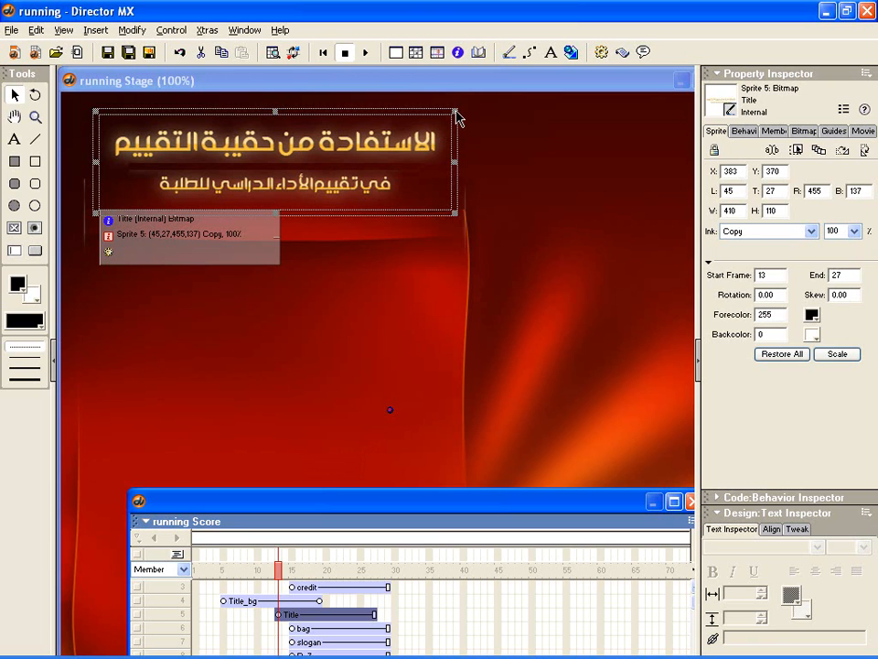
double_click(352, 143)
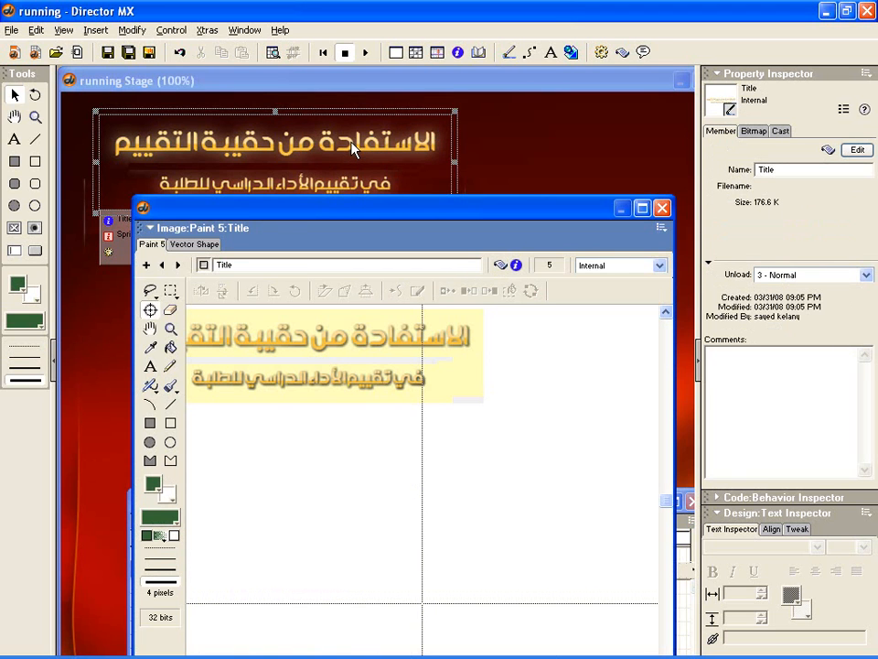
left_click_drag(289, 216, 285, 183)
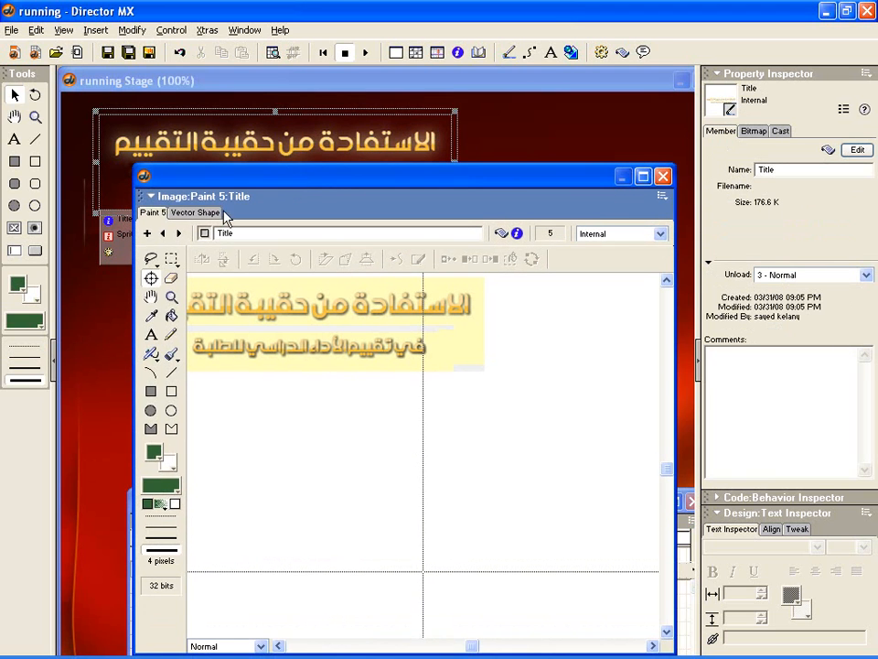
left_click_drag(137, 179, 146, 198)
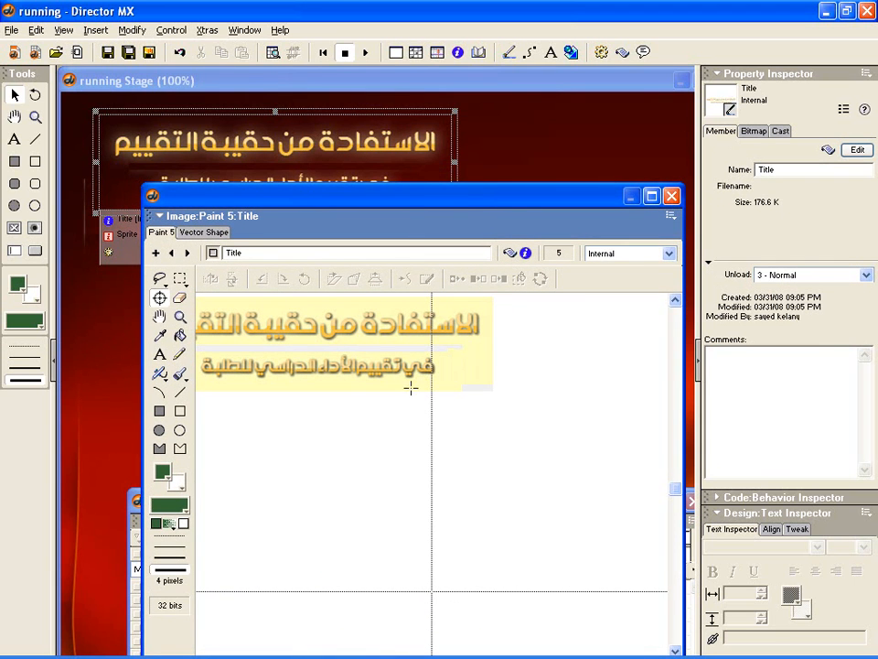
left_click_drag(421, 212, 408, 168)
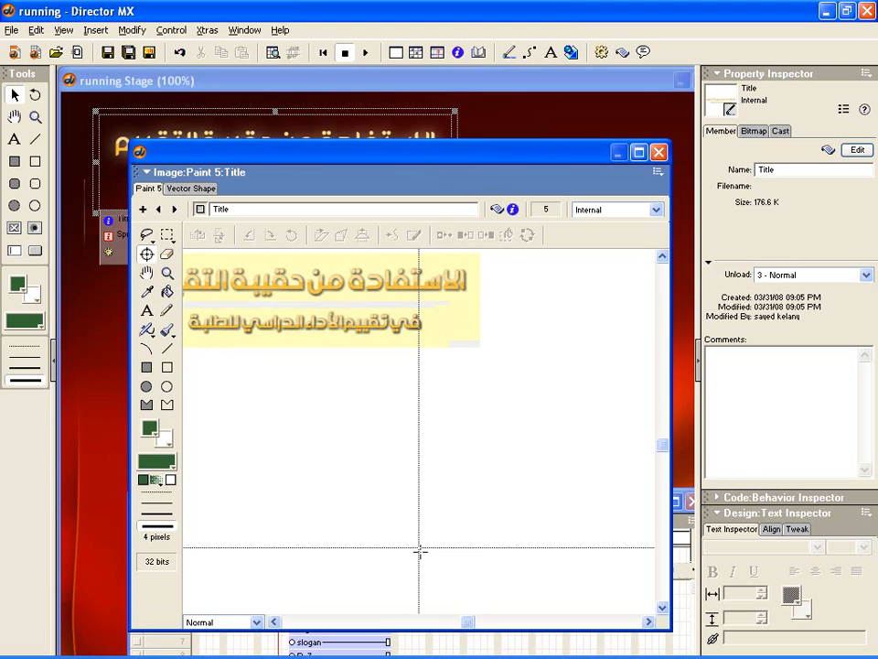
- Set the Title bitmap's registration point at the upper-right corner of its artwork, close Paint and move the Score window clear of the sprite
left_click(147, 235)
left_click(148, 255)
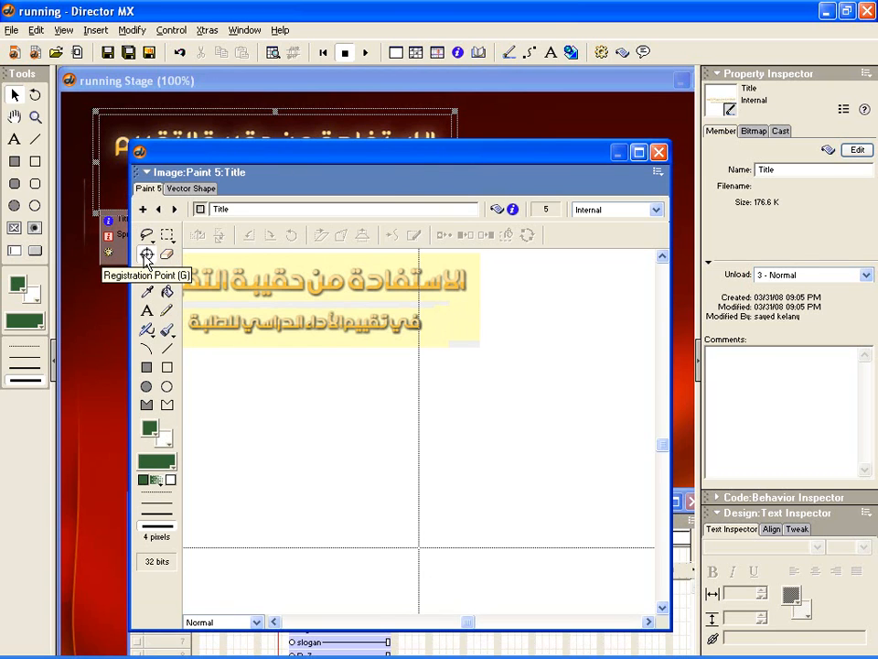
left_click(479, 253)
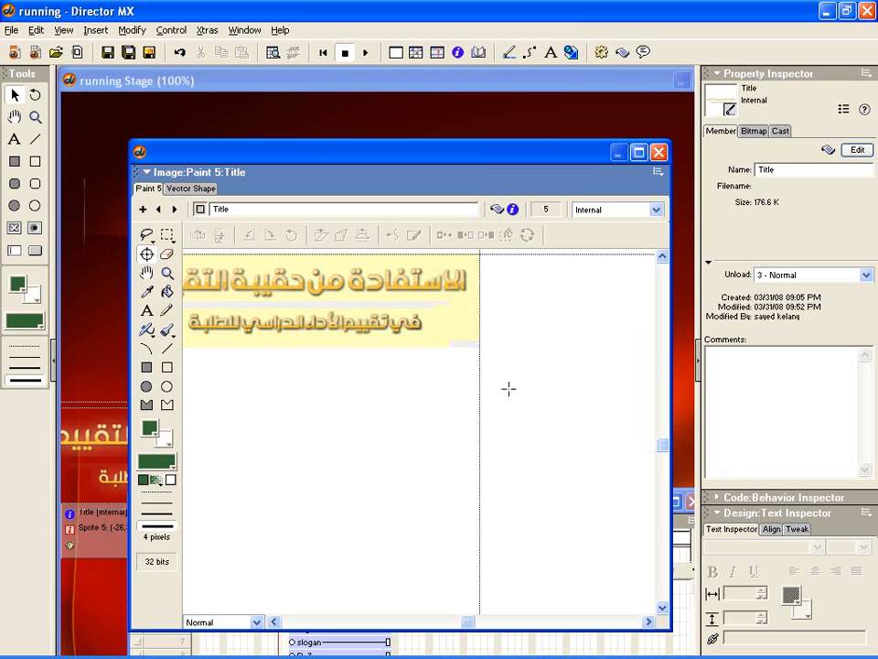
left_click(658, 152)
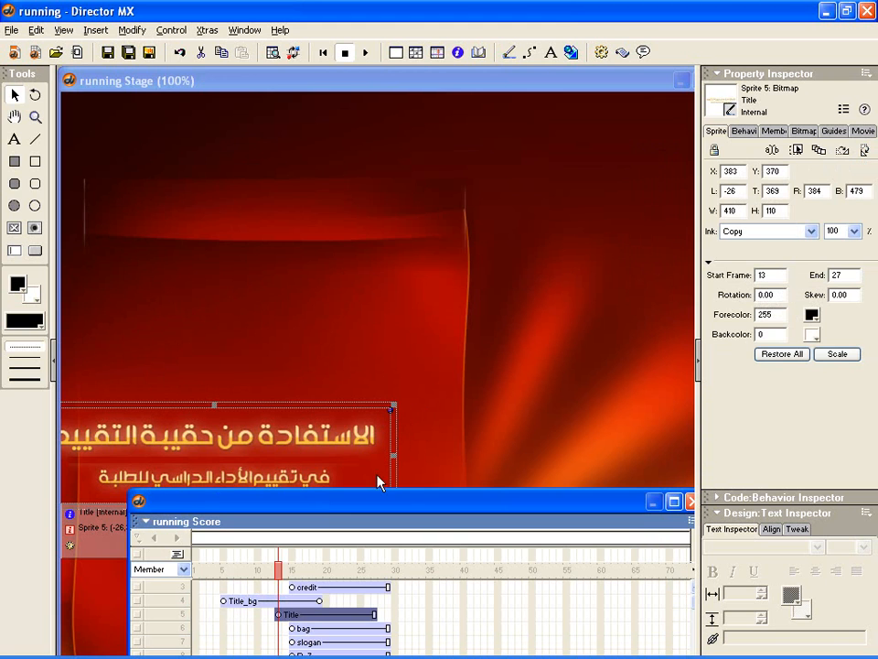
left_click_drag(348, 508, 468, 554)
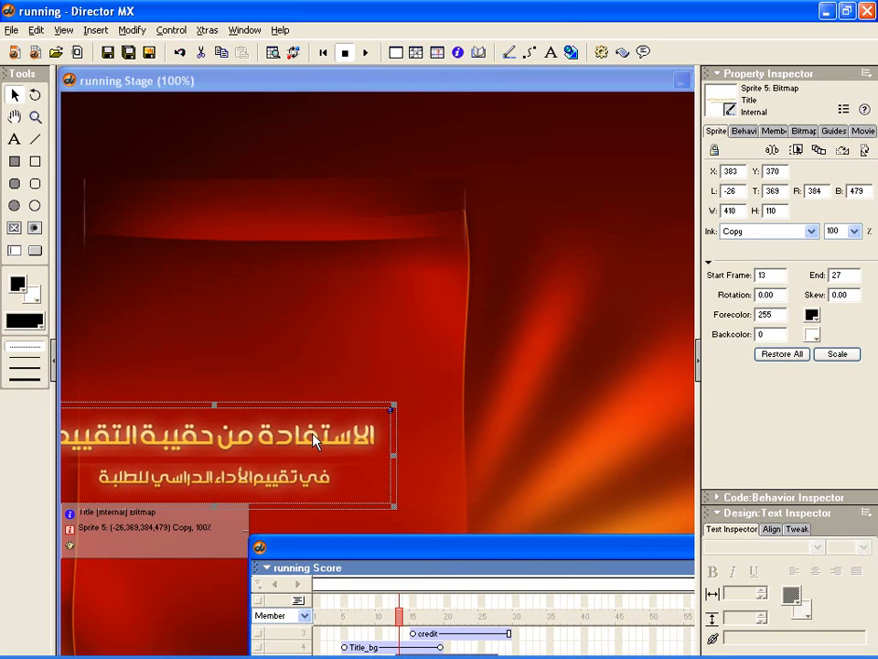
- Position the Title sprite over the Title_bg banner as it sits at frame 19, with its registration point at X 455, Y 23
left_click_drag(314, 439, 367, 209)
left_click_drag(418, 549, 243, 380)
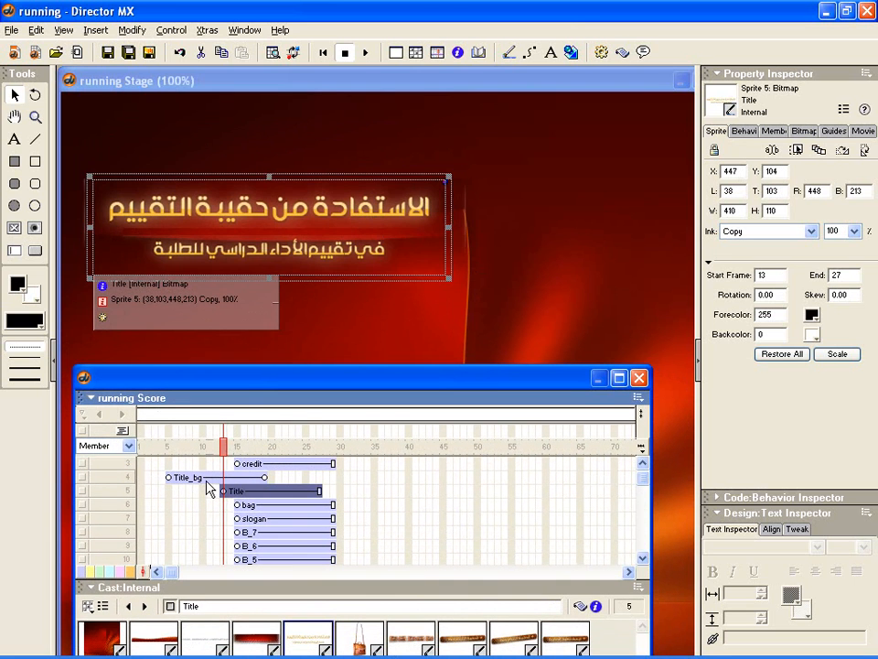
left_click_drag(225, 445, 265, 448)
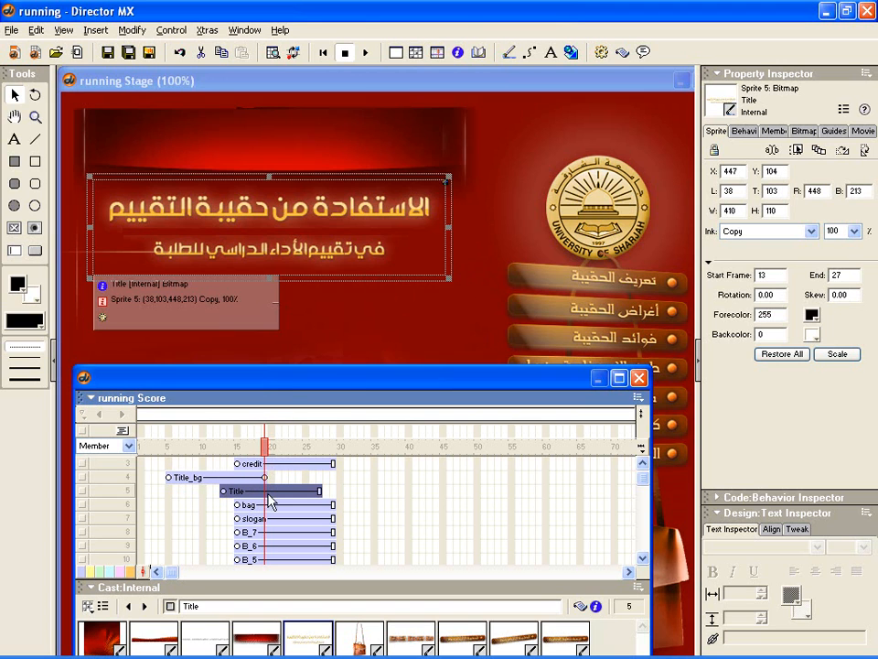
left_click(258, 211)
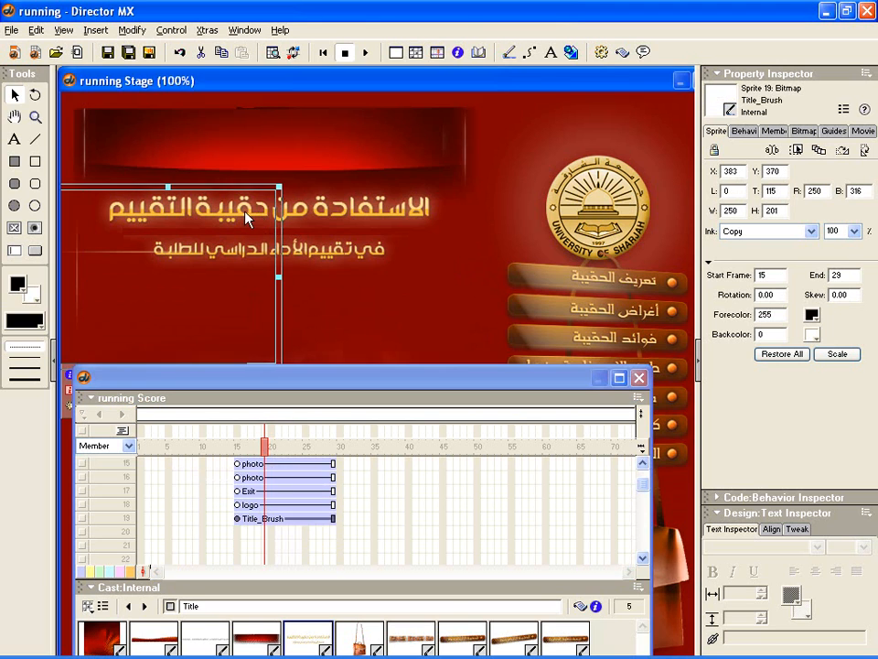
left_click(300, 211)
left_click_drag(300, 211, 309, 146)
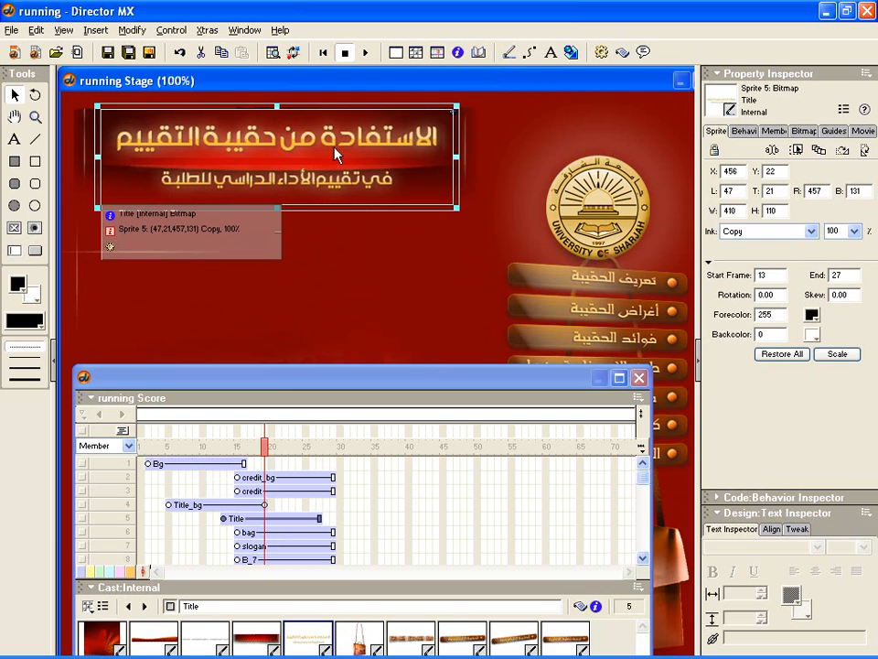
key("Down")
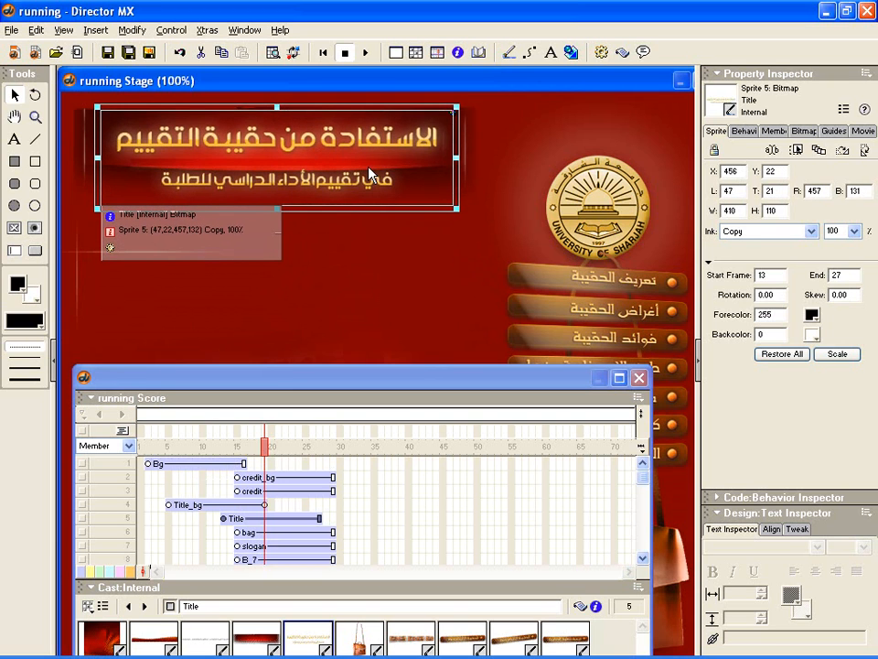
key("Left")
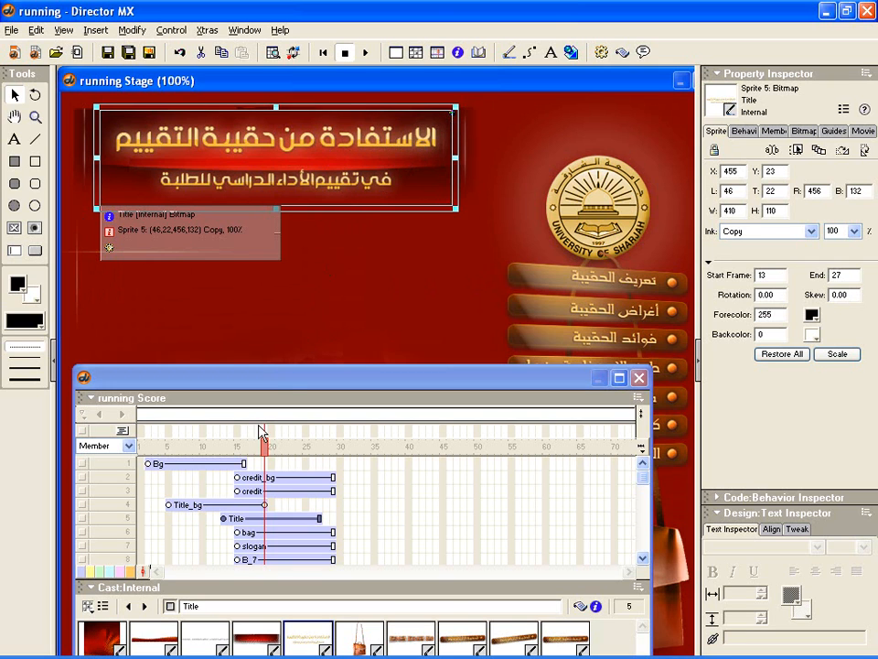
- Add a keyframe at Title's last frame, 27, and rotate its frame 13 keyframe to about -80 degrees
left_click(320, 519)
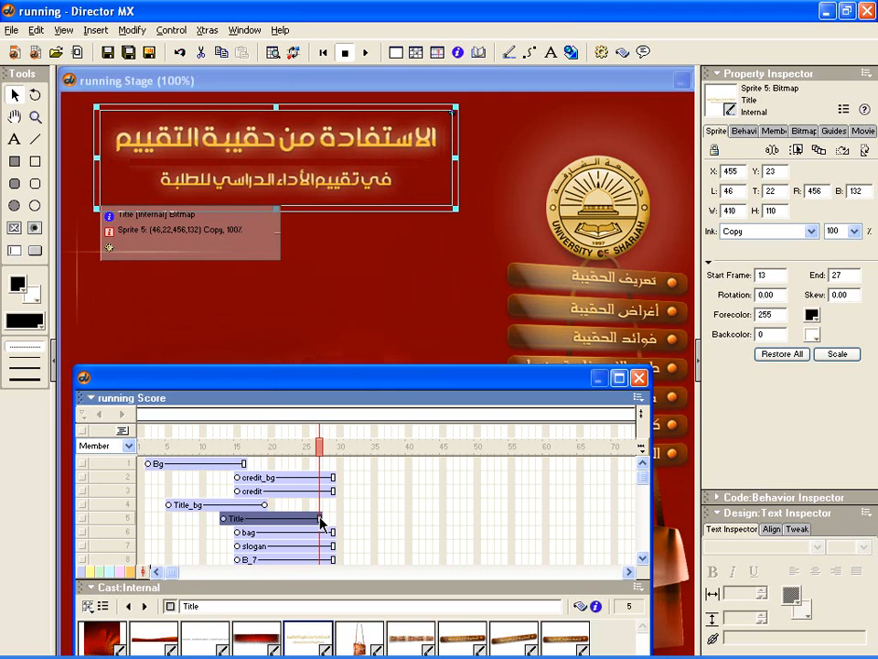
left_click(320, 519)
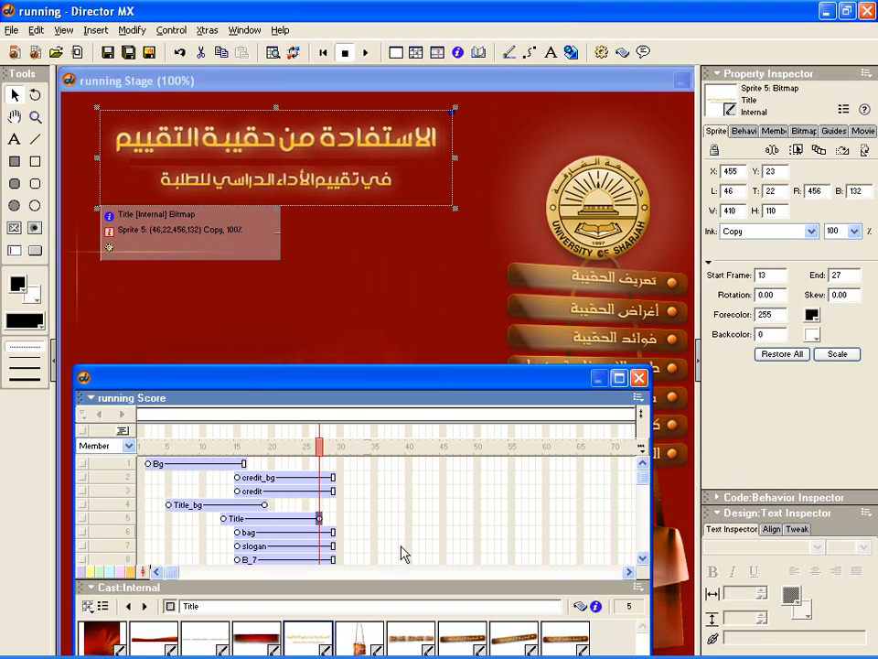
left_click(224, 518)
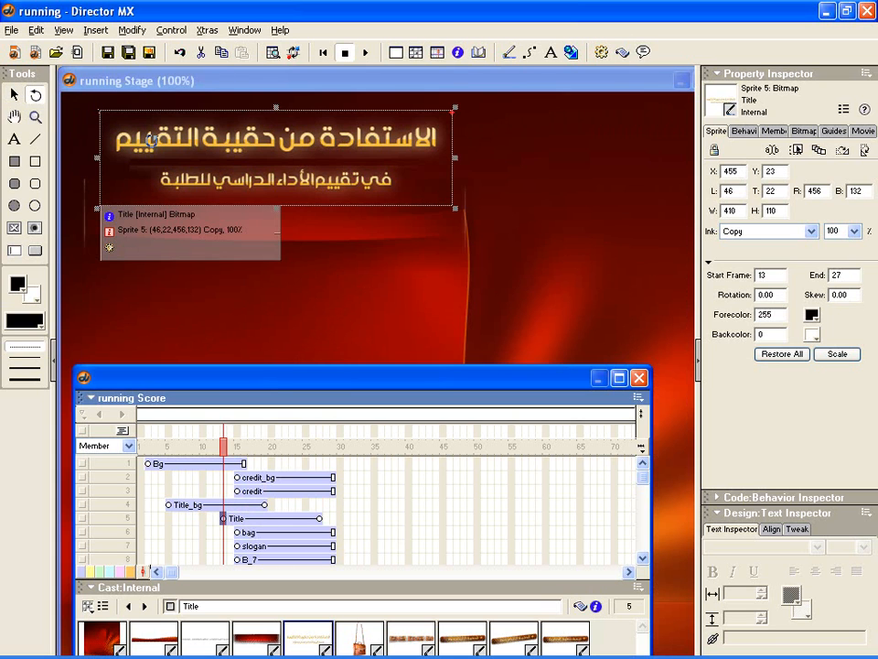
left_click_drag(143, 139, 441, 280)
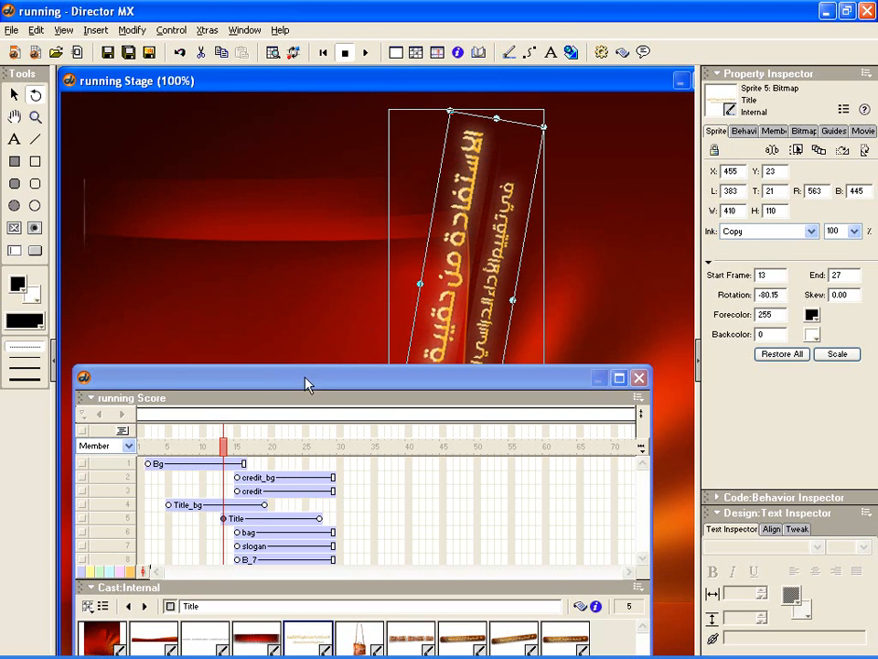
left_click_drag(226, 448, 320, 448)
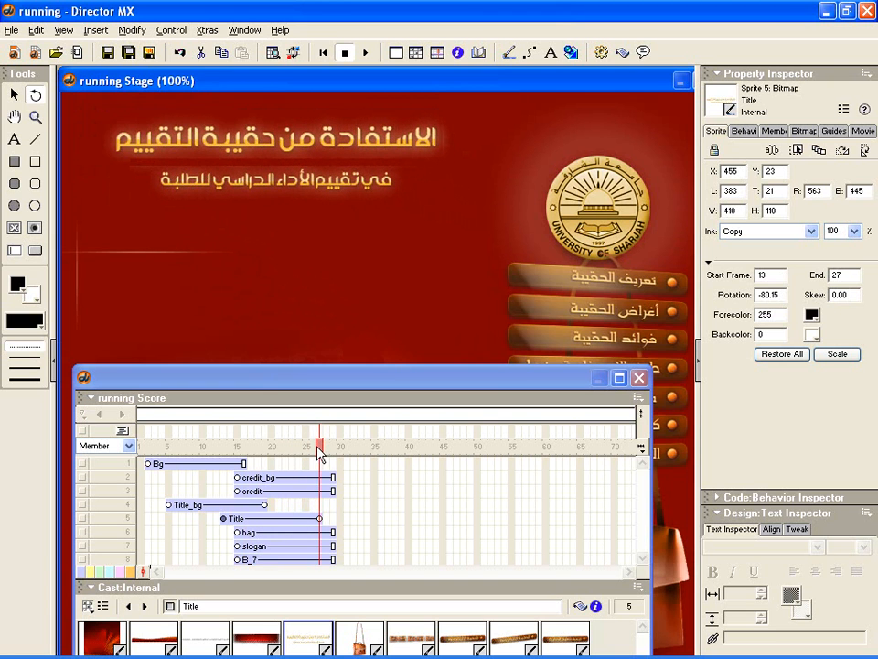
left_click_drag(320, 453, 225, 453)
- Set the blend of Title's frame 13 keyframe to 0% and scrub the Score around frames 19 and 20 to check the fade
left_click(224, 519)
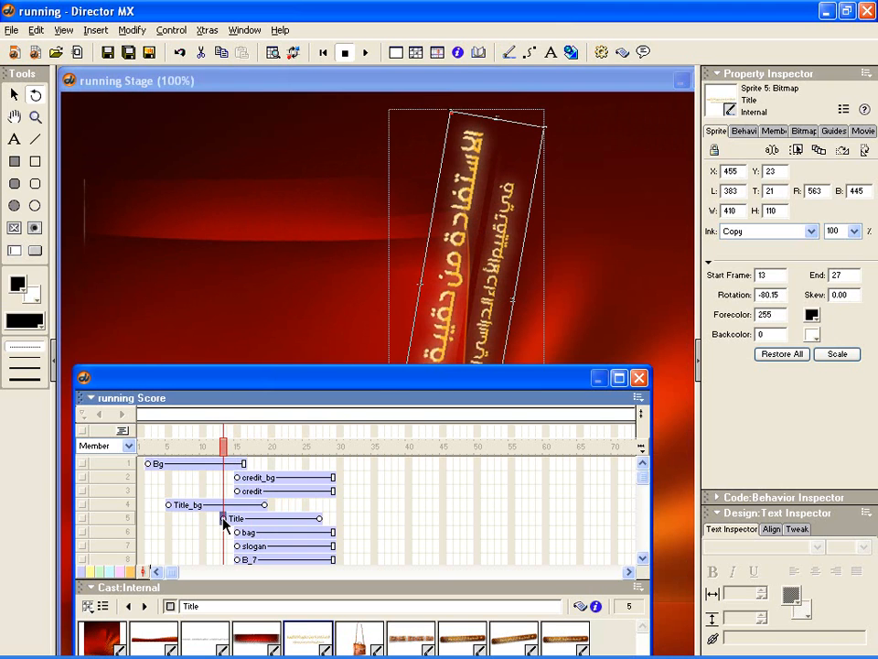
left_click(853, 231)
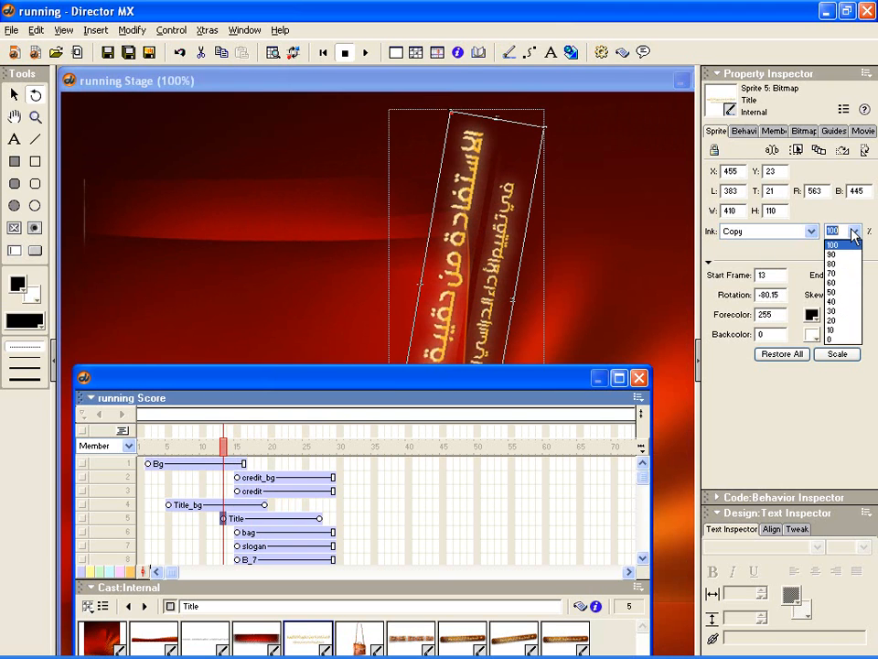
left_click(854, 340)
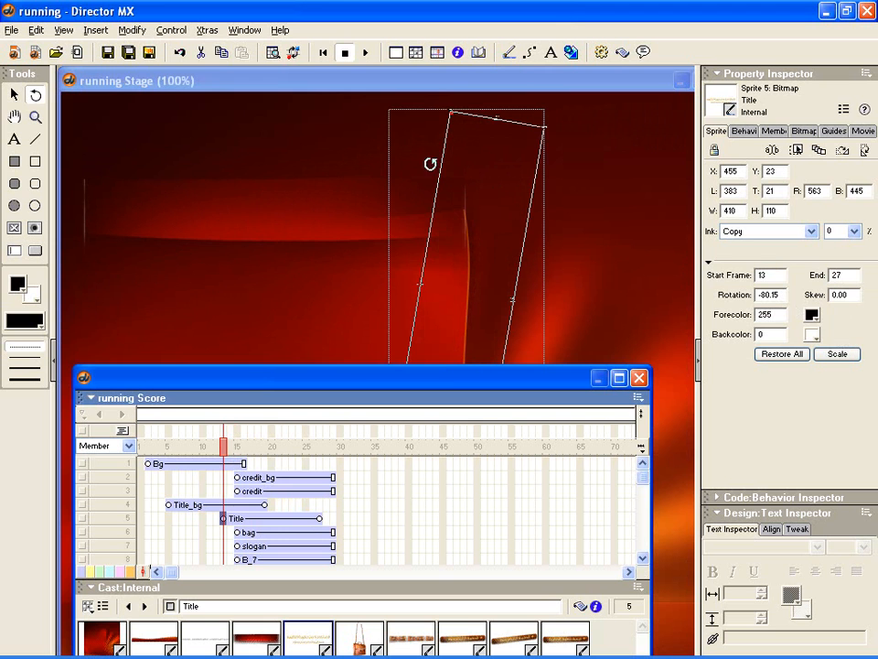
left_click_drag(225, 448, 265, 465)
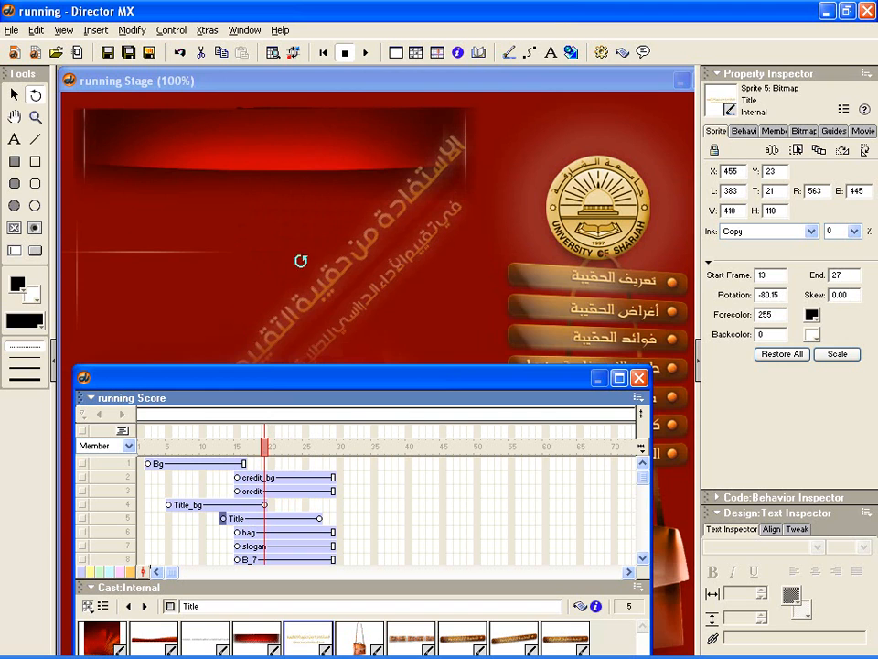
left_click_drag(266, 455, 268, 447)
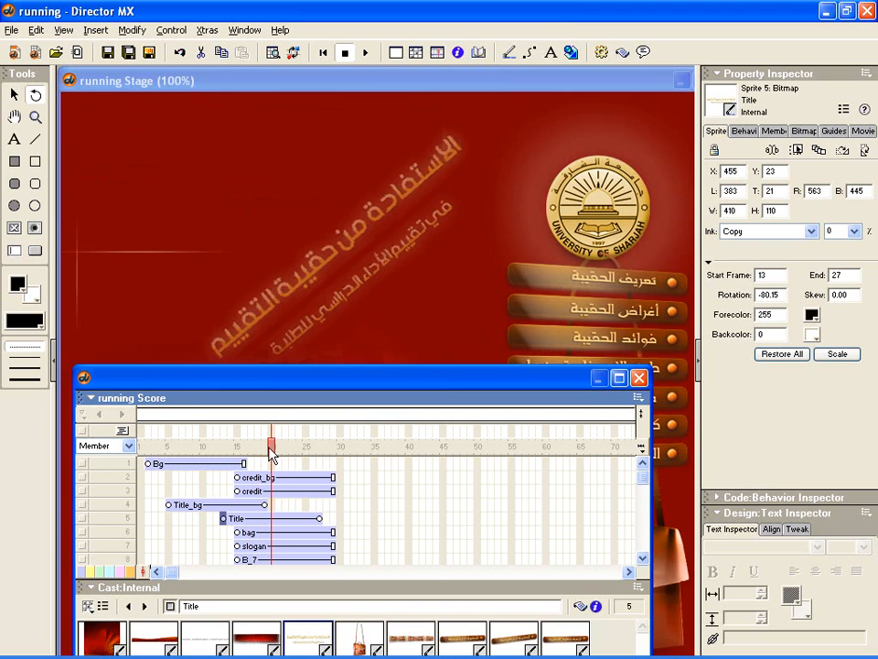
left_click_drag(271, 454, 266, 451)
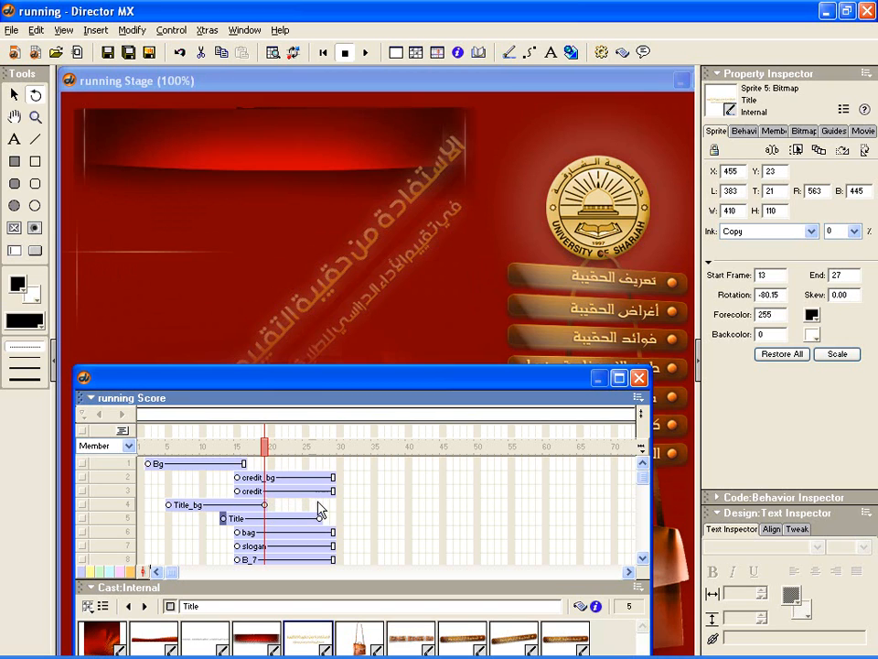
- Try moving Title_bg's end keyframe from frame 19 to frame 27, and undo the move
left_click(263, 506)
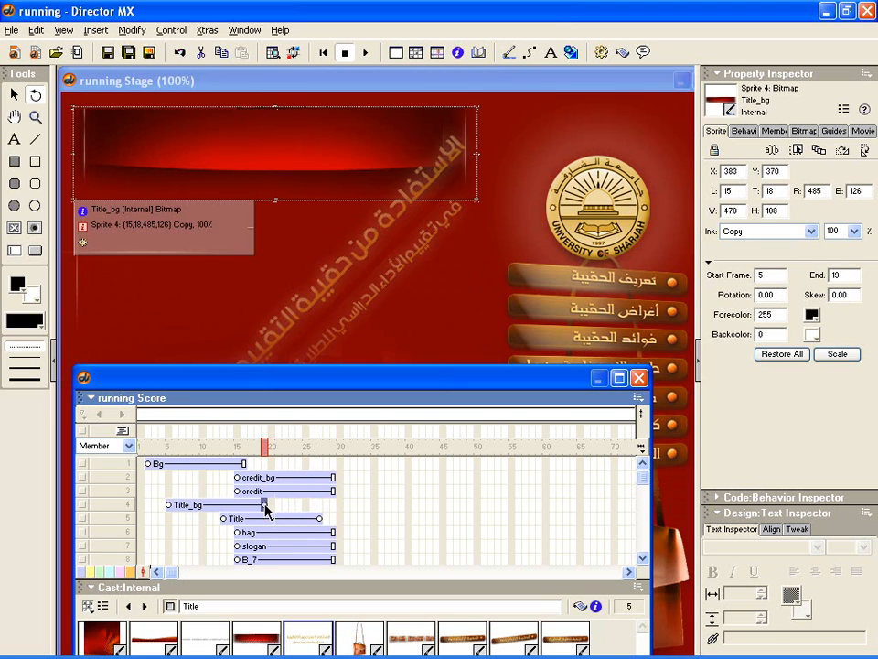
left_click_drag(264, 506, 319, 512)
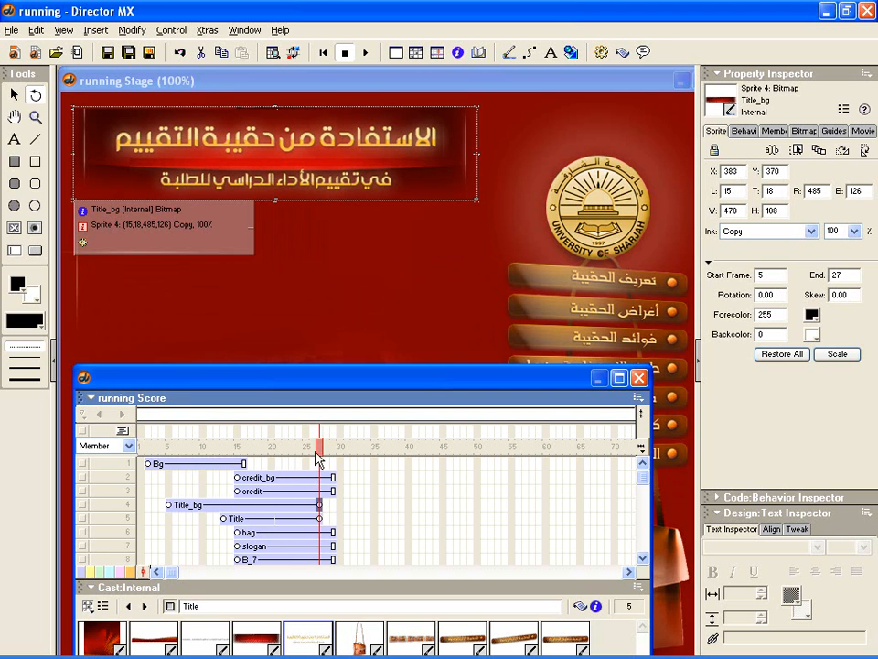
mouse_move(320, 448)
left_mouse_down()
mouse_move(237, 448)
mouse_move(315, 455)
left_mouse_up()
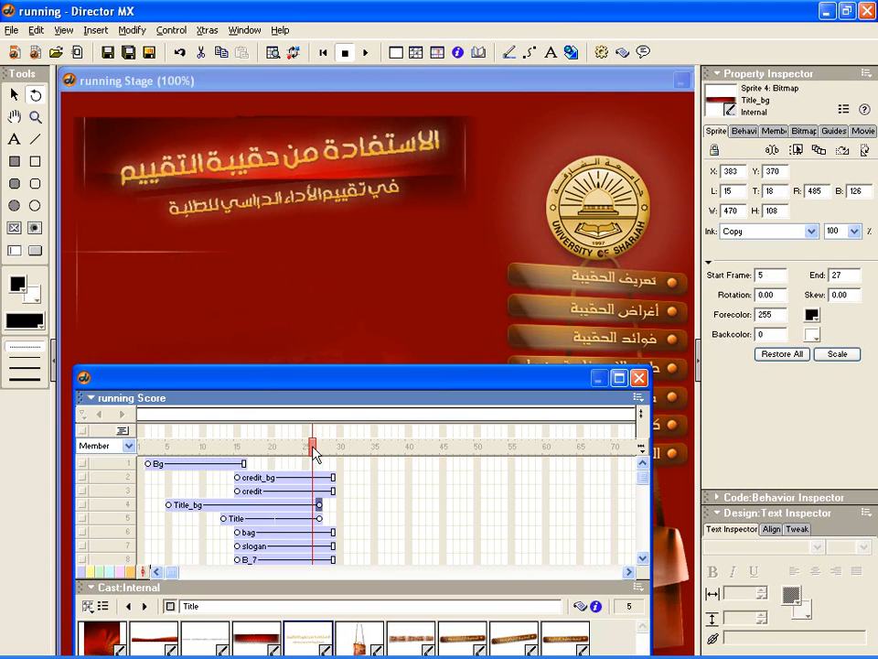
key("ctrl+z")
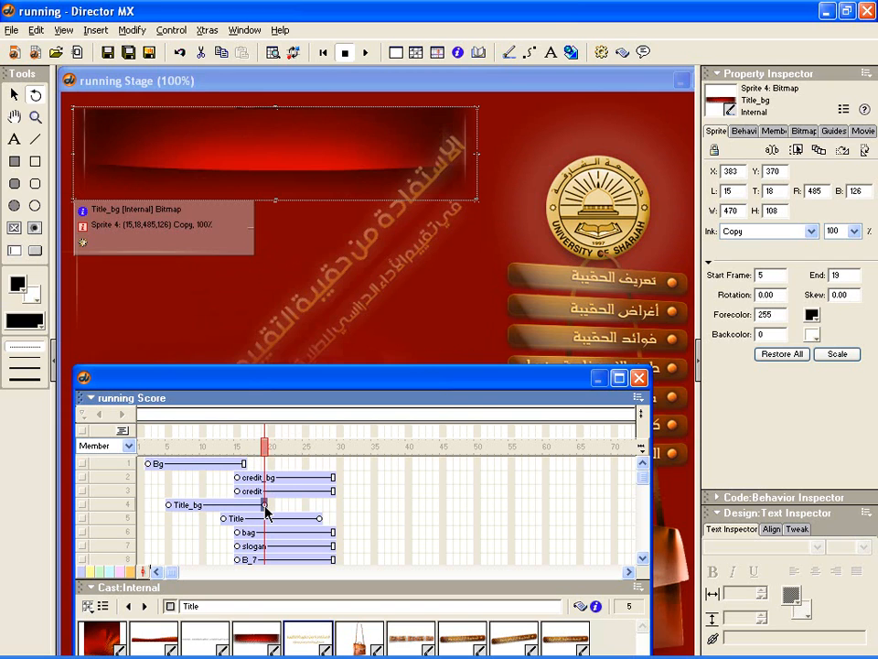
- Copy Title_bg's frame 19 keyframe to frame 27 and scrub the Score through frame 27 to review the title animation
left_click_drag(265, 506, 319, 506)
left_click(265, 505)
left_click_drag(265, 507, 320, 514)
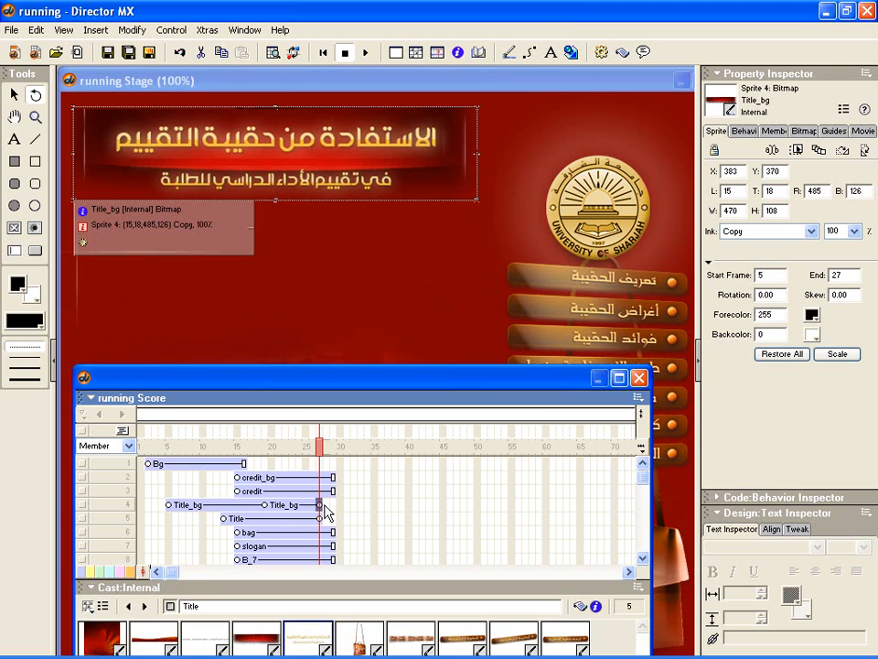
left_click_drag(266, 447, 224, 447)
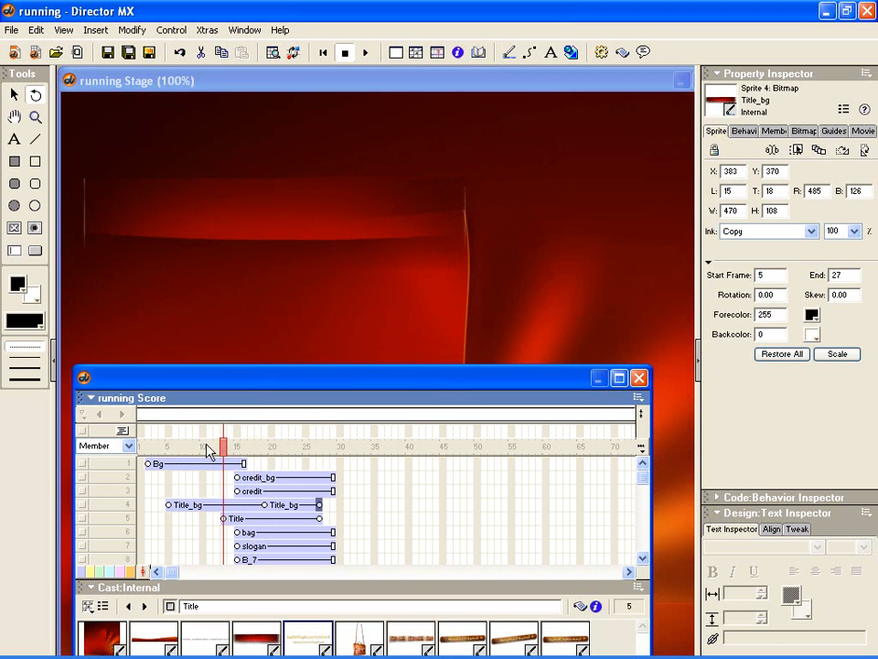
left_click_drag(167, 450, 263, 447)
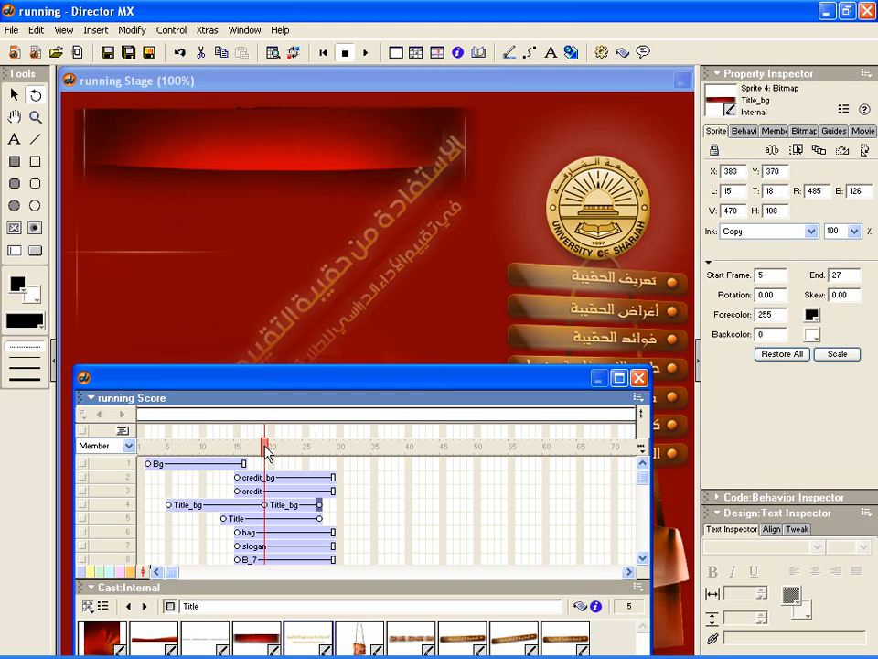
left_click_drag(265, 447, 278, 455)
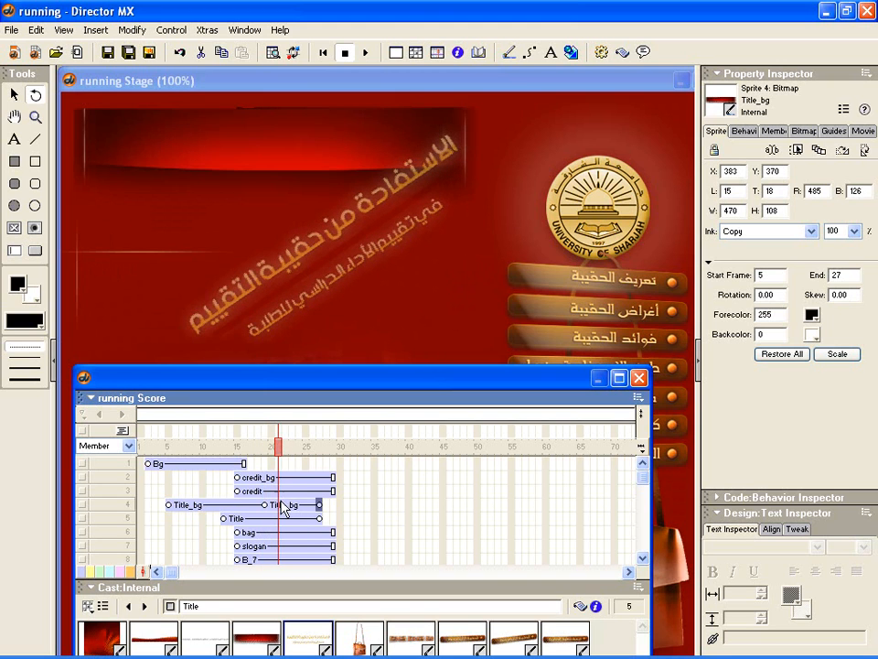
left_click_drag(278, 448, 319, 451)
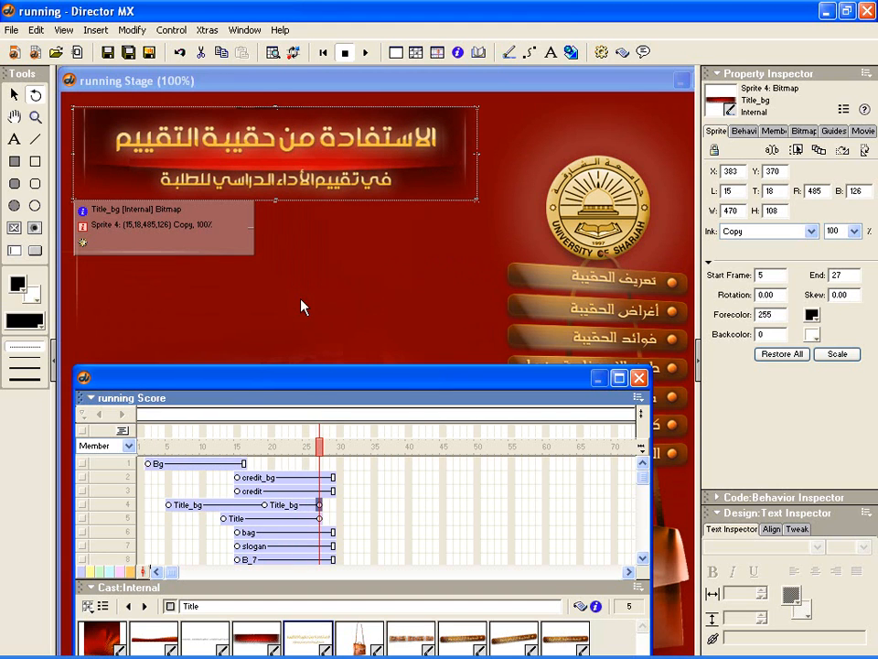
- Extend Bg to frame 29 and shift credit_bg, credit and all sprites in channels 6 to 19 to start at frame 29
mouse_move(245, 466)
left_mouse_down()
mouse_move(333, 466)
mouse_move(355, 491)
mouse_move(264, 480)
mouse_move(359, 489)
mouse_move(355, 482)
left_mouse_up()
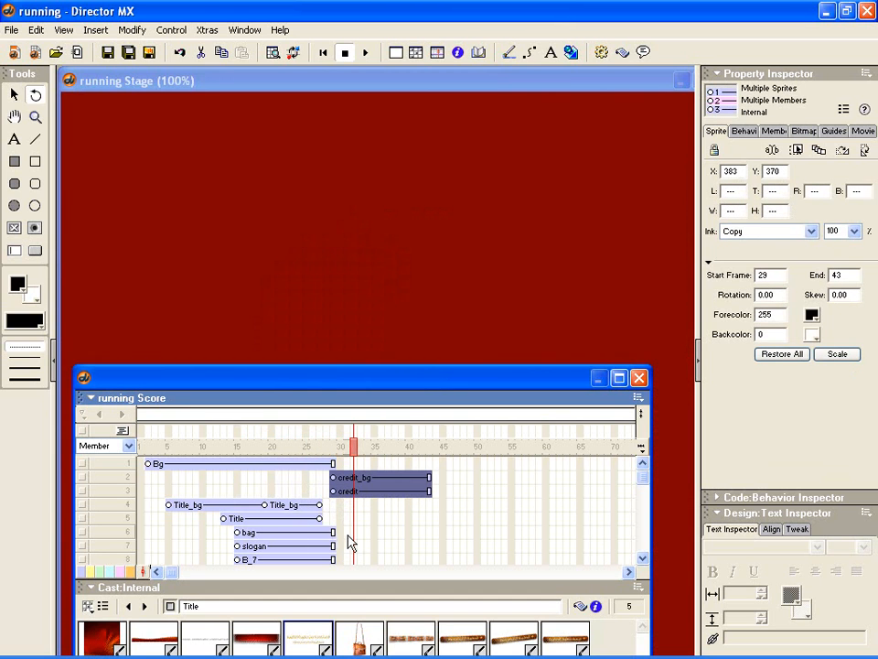
left_click_drag(361, 526, 327, 550)
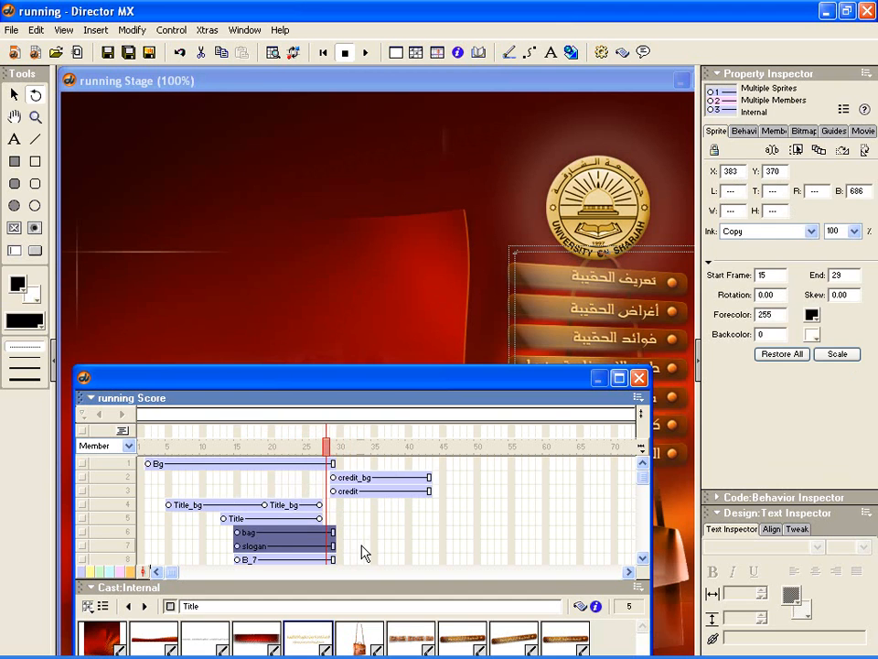
scroll(361, 543, "down", 3)
scroll(361, 547, "down", 10)
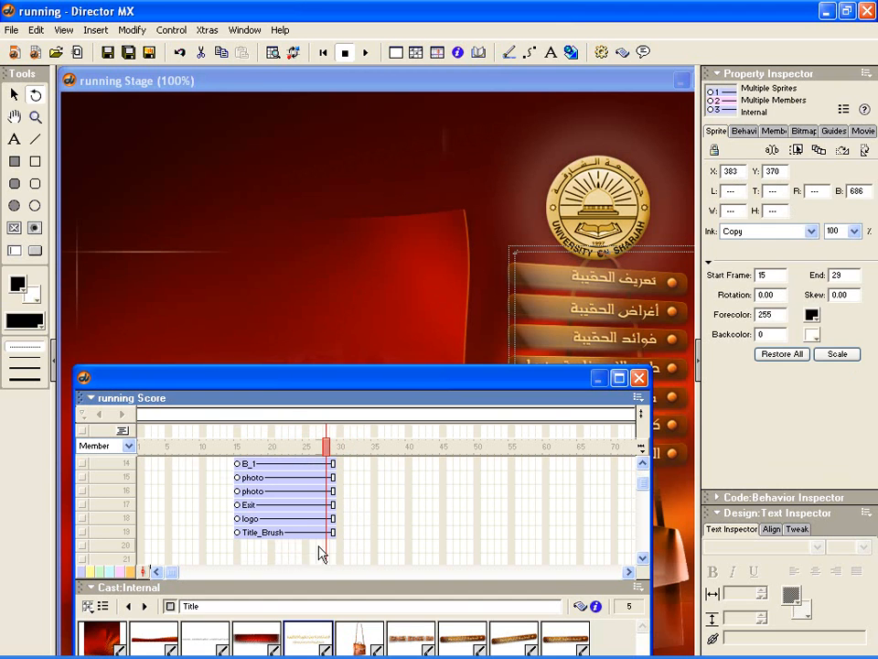
left_click(290, 540, "shift")
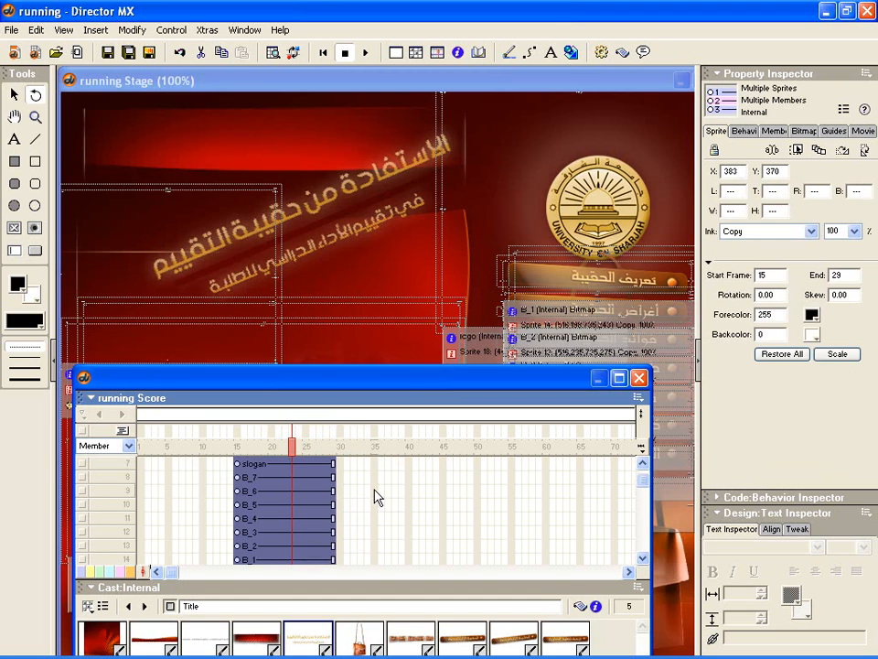
scroll(374, 498, "up", 13)
left_click_drag(255, 537, 358, 547)
- Return to frame 1, move the Score window clear of the Stage and play the movie to preview the intro animation
left_click(141, 452)
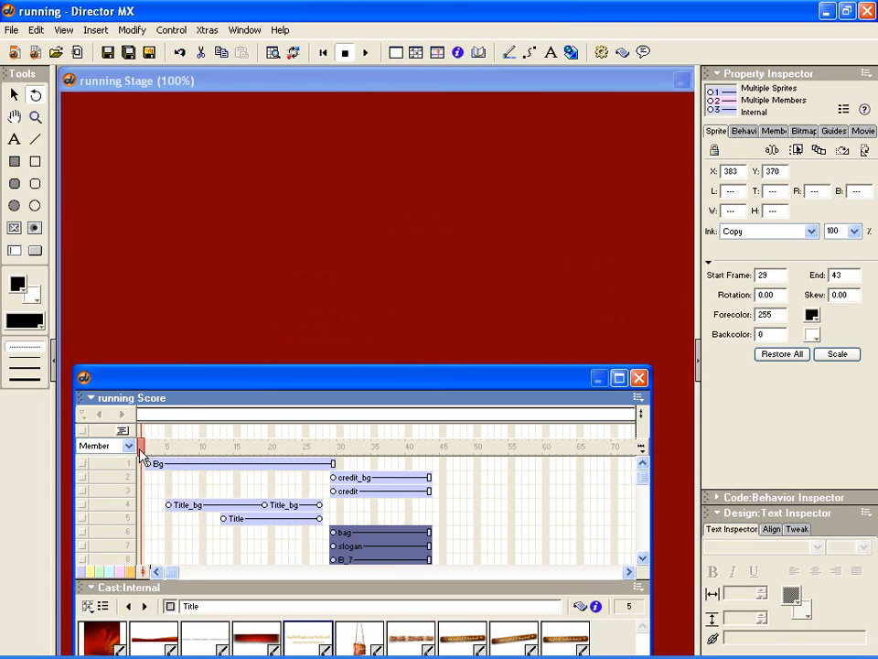
left_click_drag(201, 377, 204, 531)
left_click(353, 84)
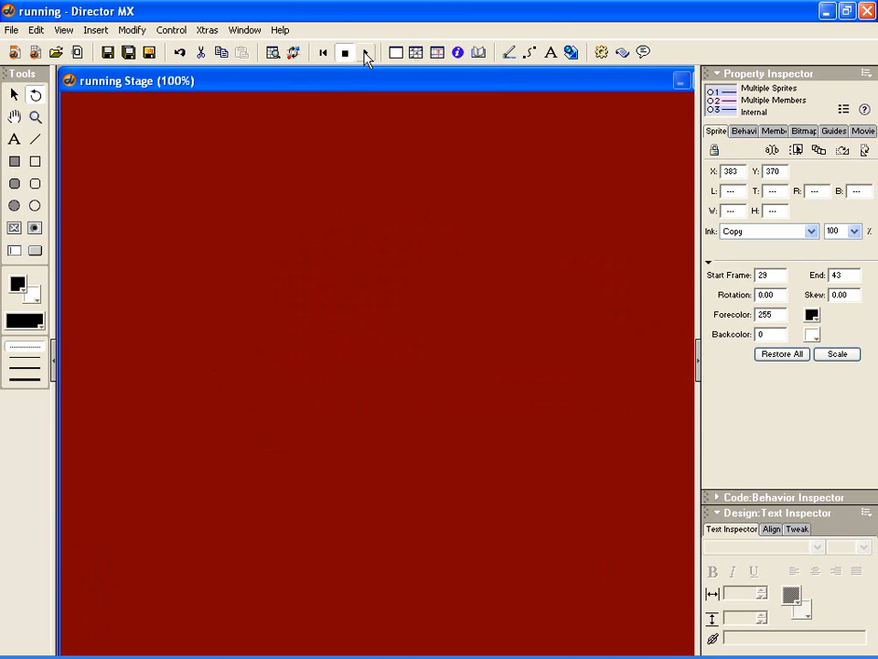
left_click(365, 52)
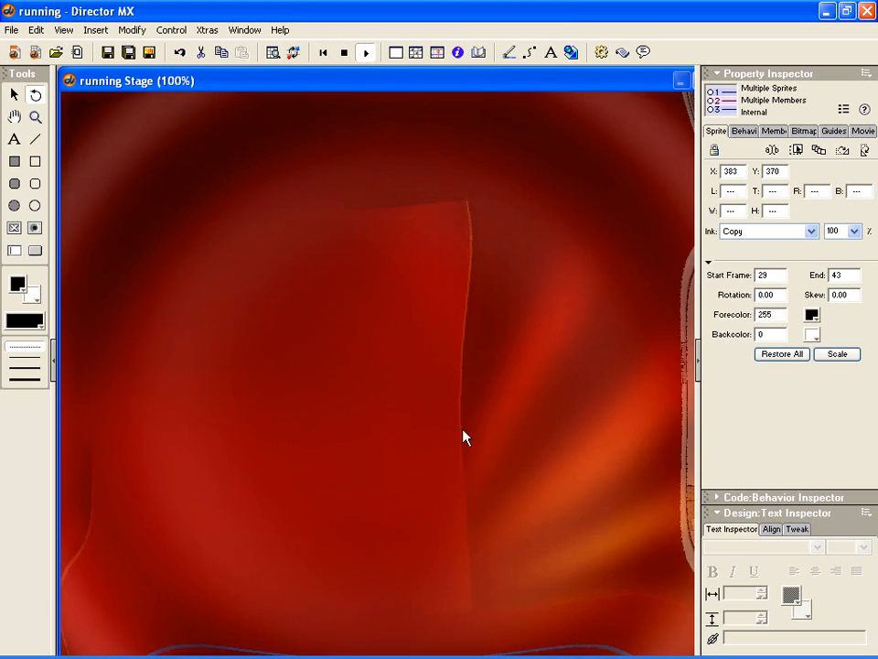